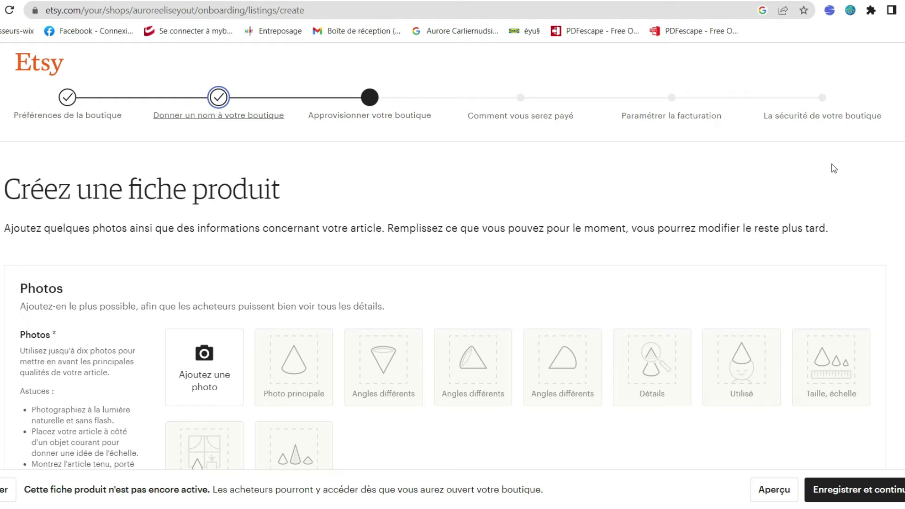
# Review the listing form and place the cursor in the listing title field.
pyautogui.scroll(-4, 834, 168)
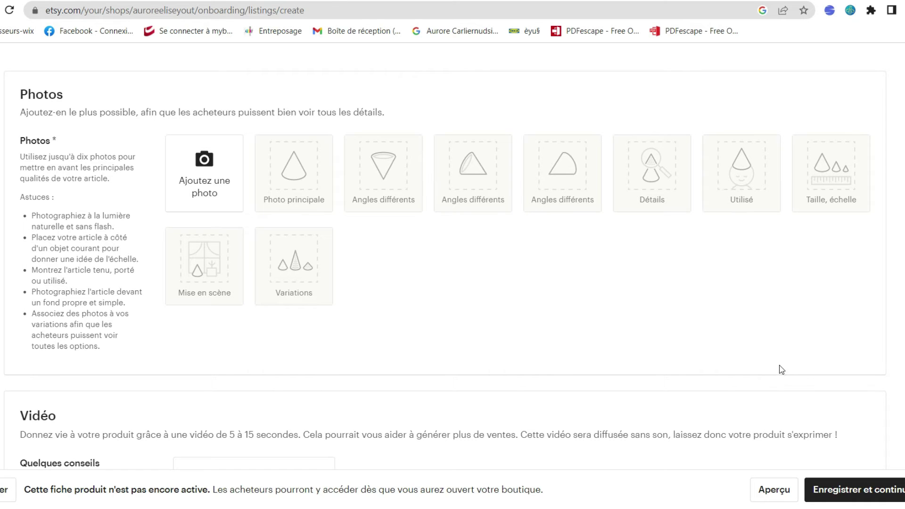
pyautogui.scroll(-6, 775, 334)
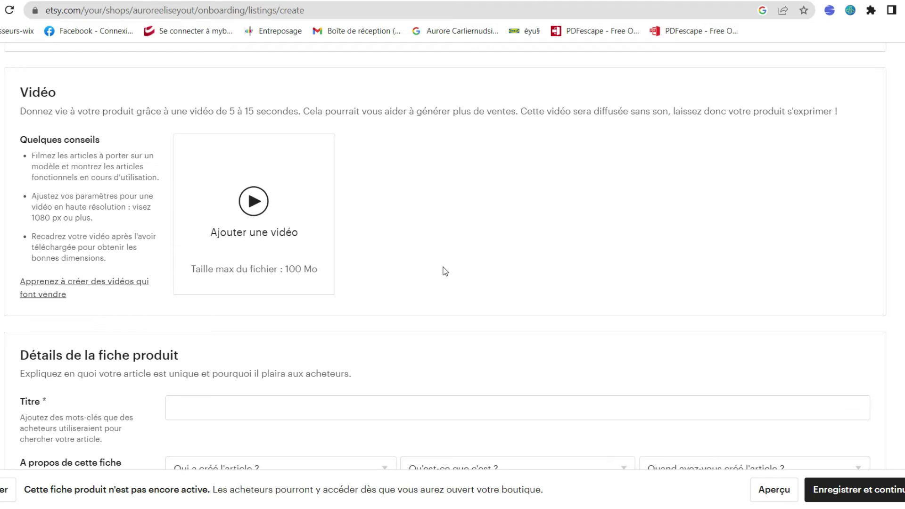
pyautogui.scroll(-1, 456, 198)
pyautogui.scroll(1, 636, 246)
pyautogui.scroll(-5, 445, 221)
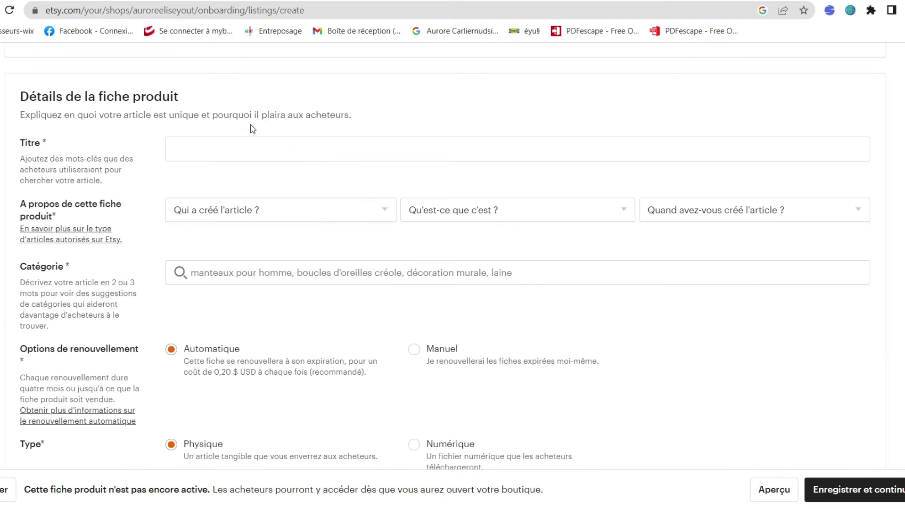
pyautogui.click(210, 145)
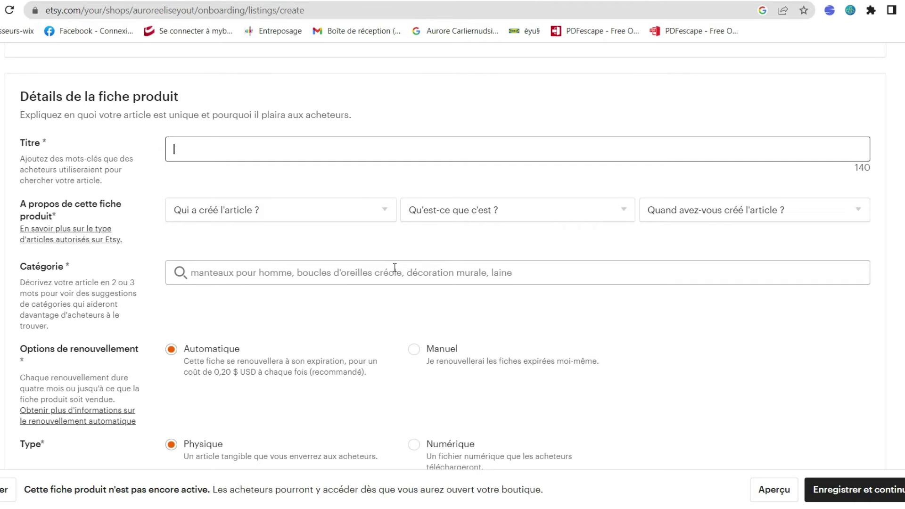
# Switch the listing's renewal option from Automatique to Manuel.
pyautogui.scroll(-2, 394, 265)
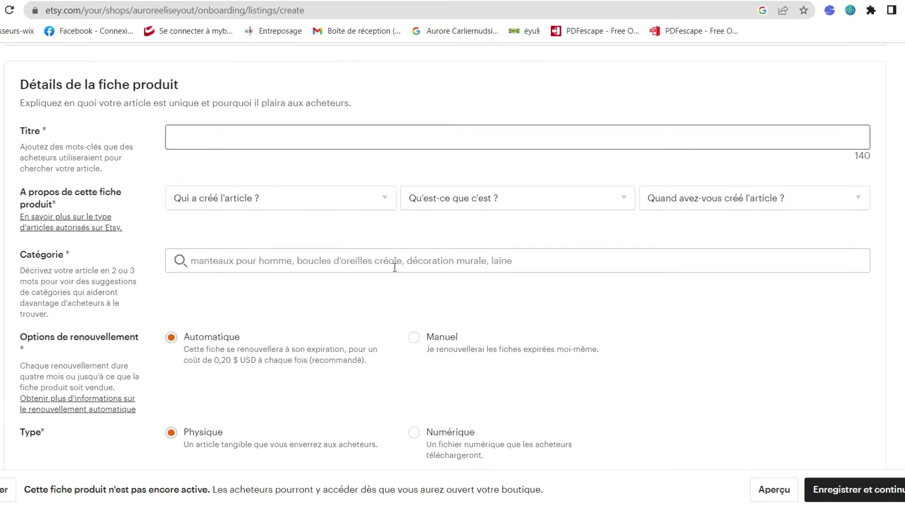
pyautogui.click(413, 236)
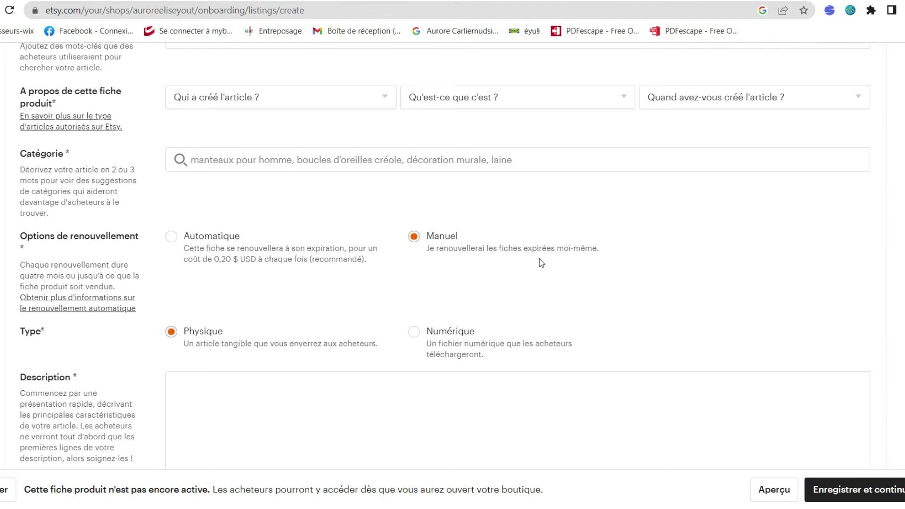
pyautogui.scroll(-1, 542, 263)
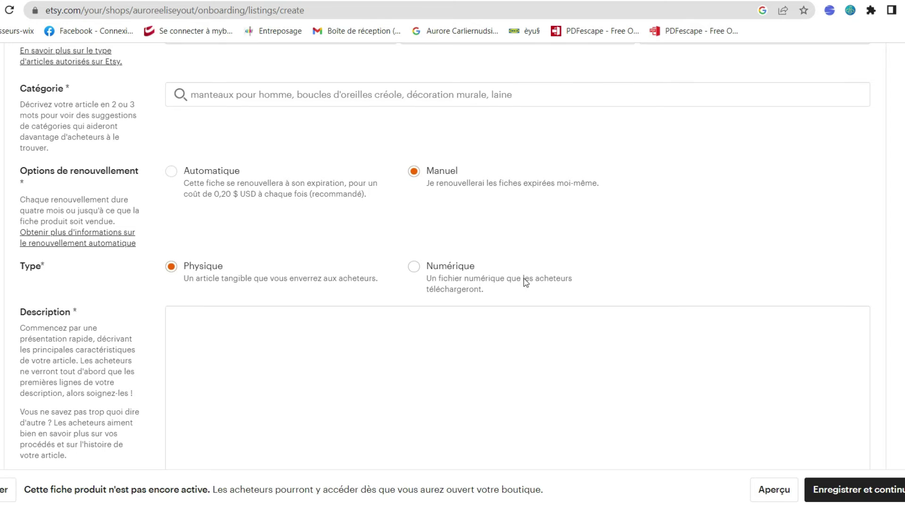
pyautogui.scroll(-4, 523, 280)
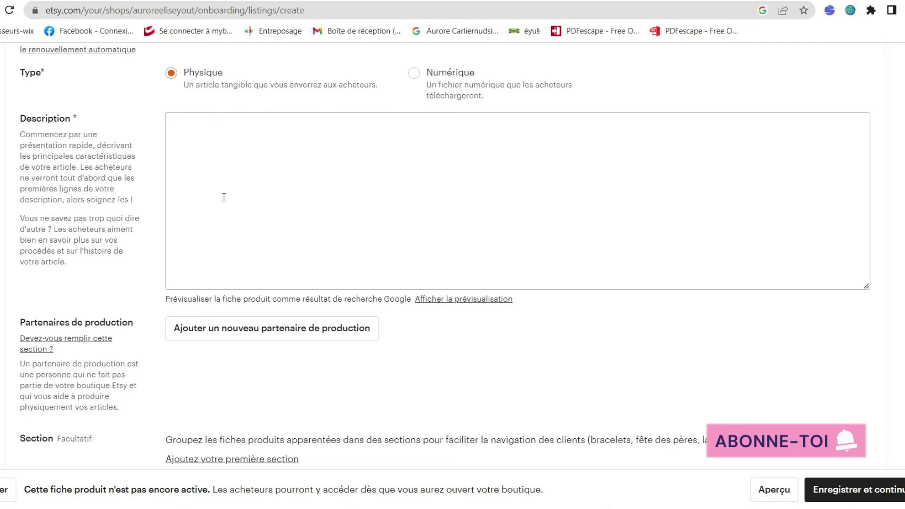
pyautogui.scroll(-4, 224, 197)
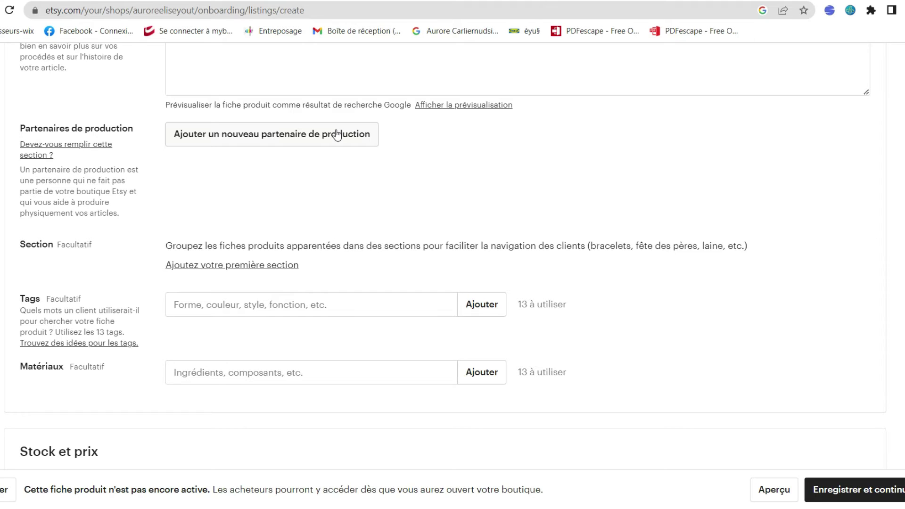
pyautogui.click(337, 135)
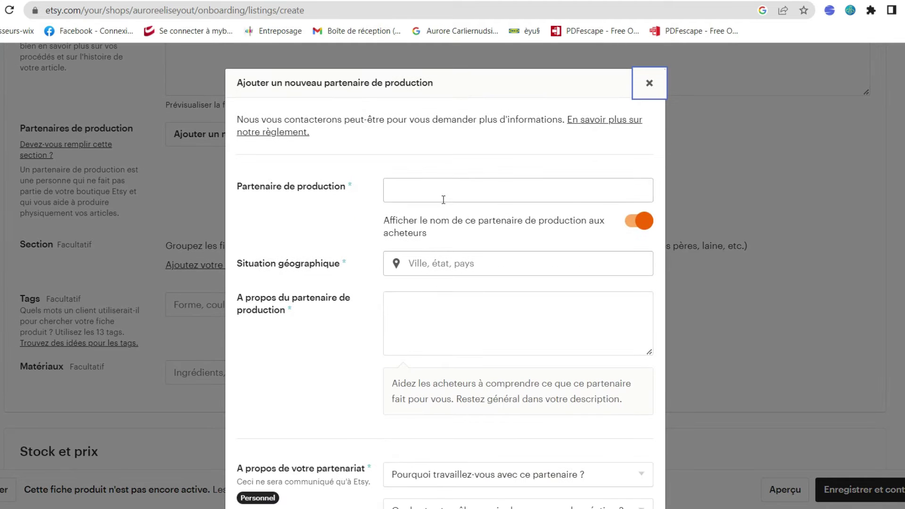
pyautogui.scroll(-3, 490, 207)
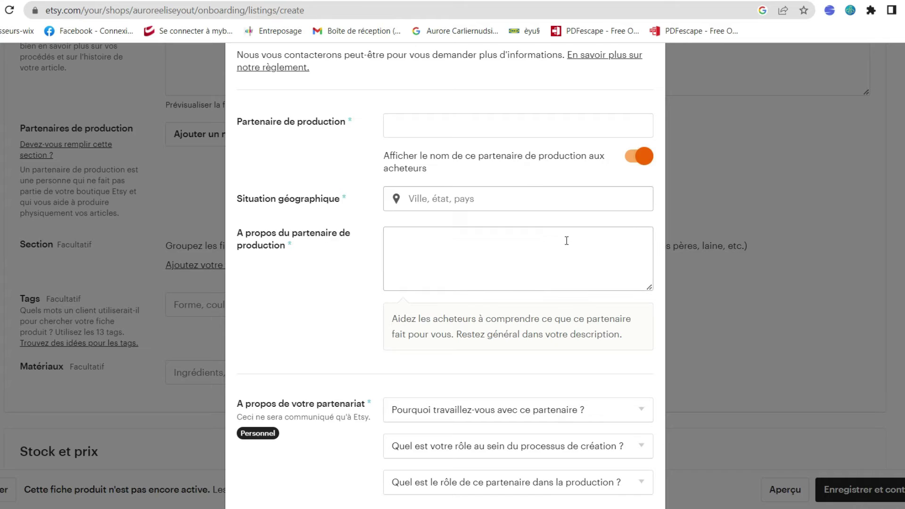
pyautogui.scroll(-4, 565, 240)
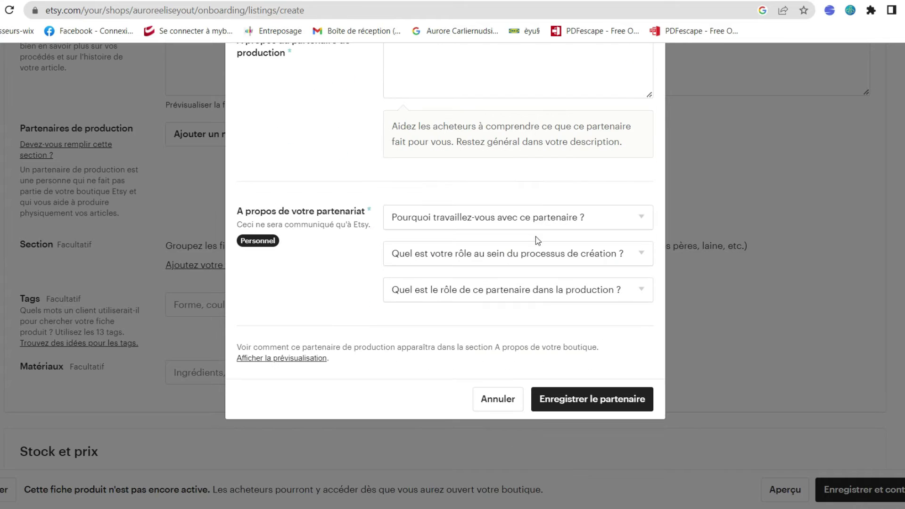
pyautogui.click(509, 402)
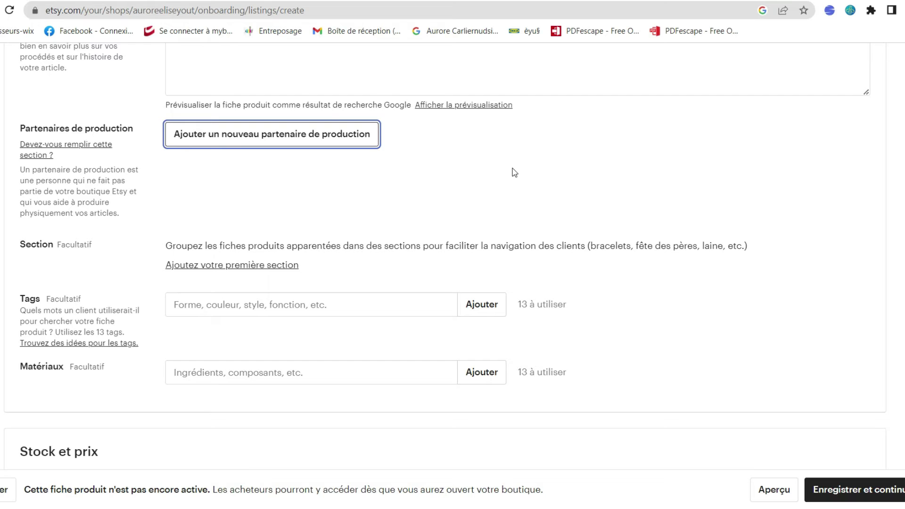
pyautogui.scroll(-3, 514, 172)
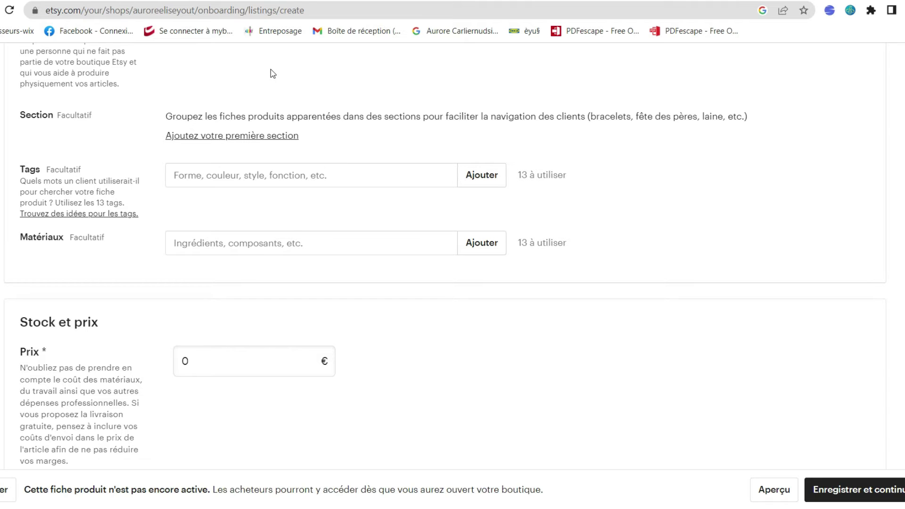
pyautogui.click(283, 135)
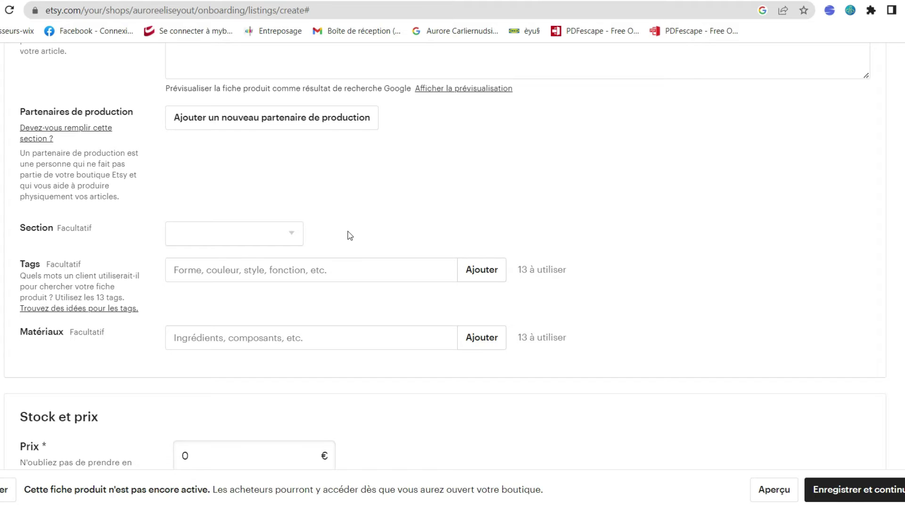
pyautogui.click(298, 266)
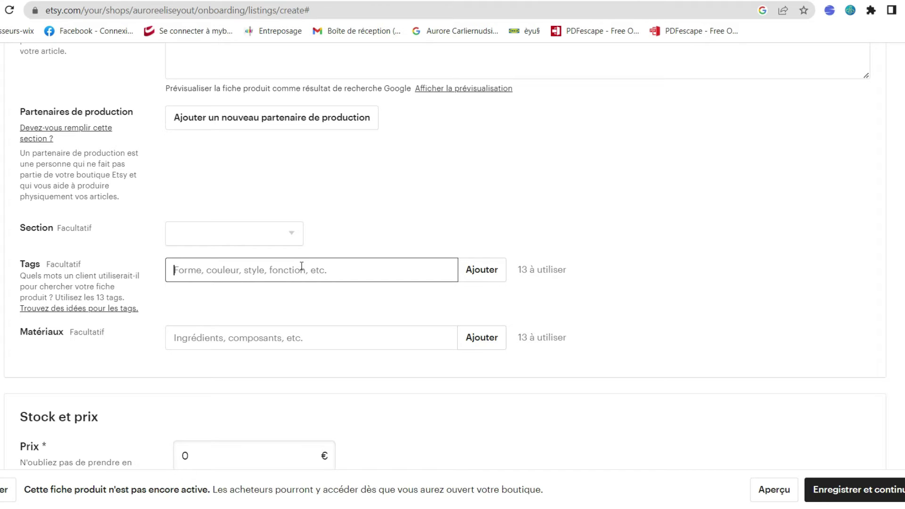
pyautogui.click(434, 216)
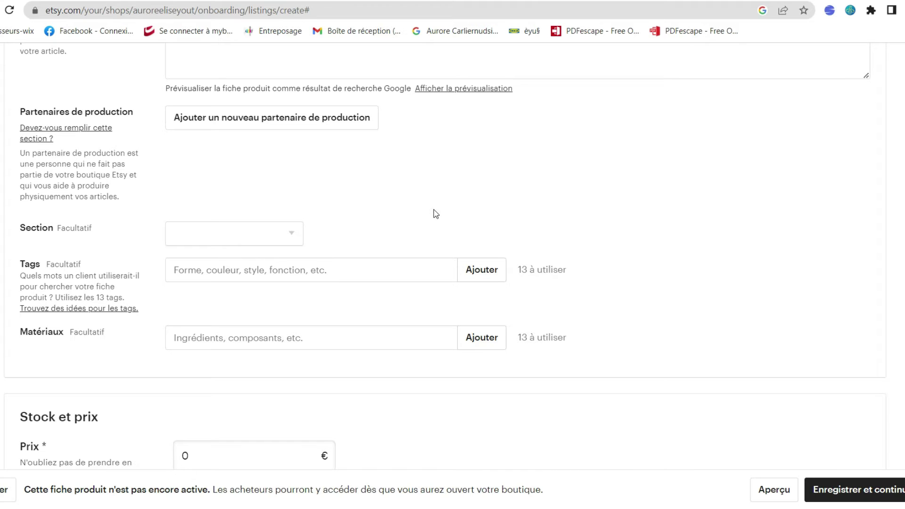
pyautogui.scroll(-4, 408, 246)
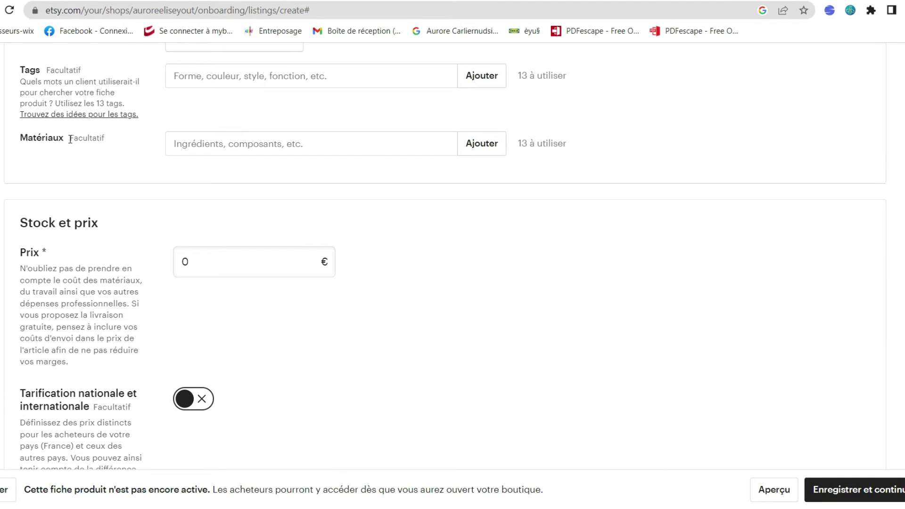
pyautogui.click(218, 151)
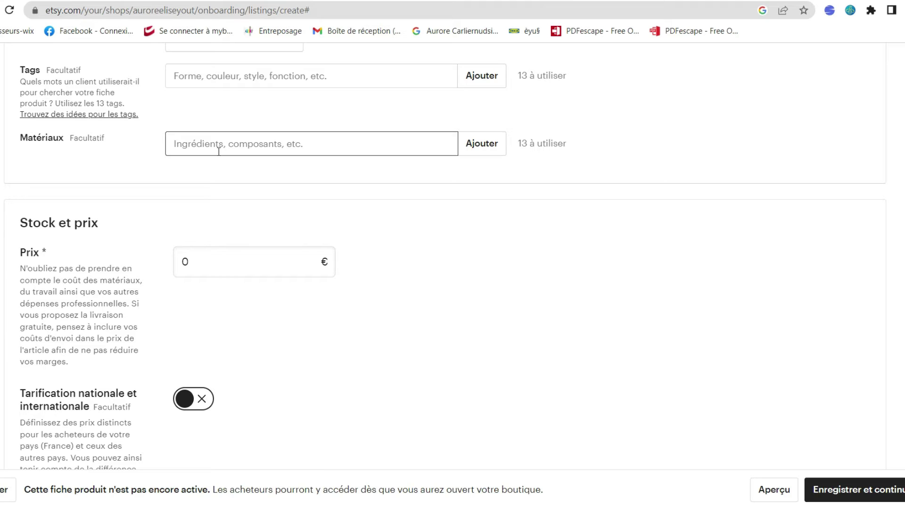
pyautogui.scroll(-1, 224, 148)
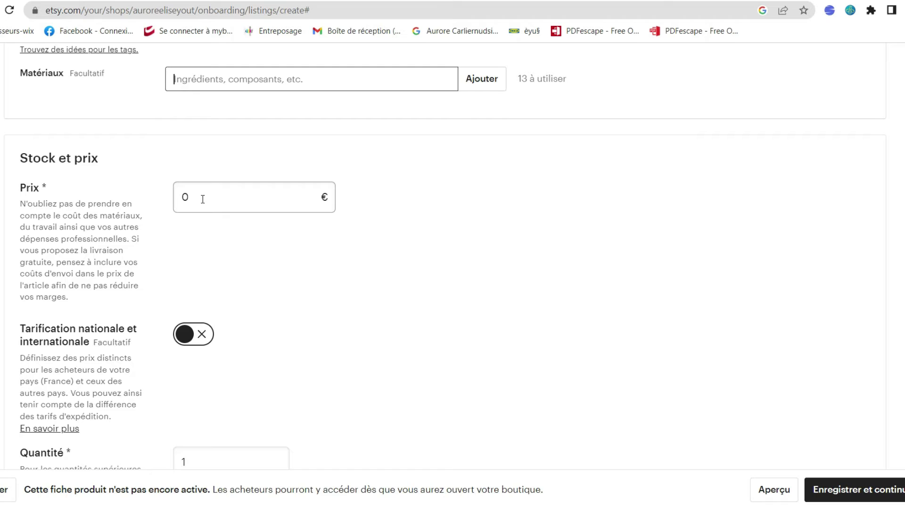
# Turn on national and international pricing and select the 0 € France and Autres pays prices.
pyautogui.scroll(-1, 210, 201)
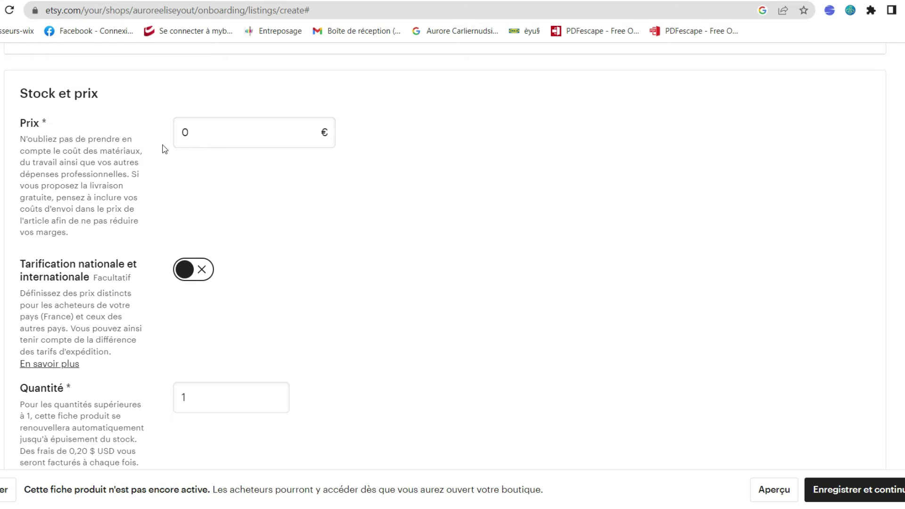
pyautogui.scroll(-1, 202, 204)
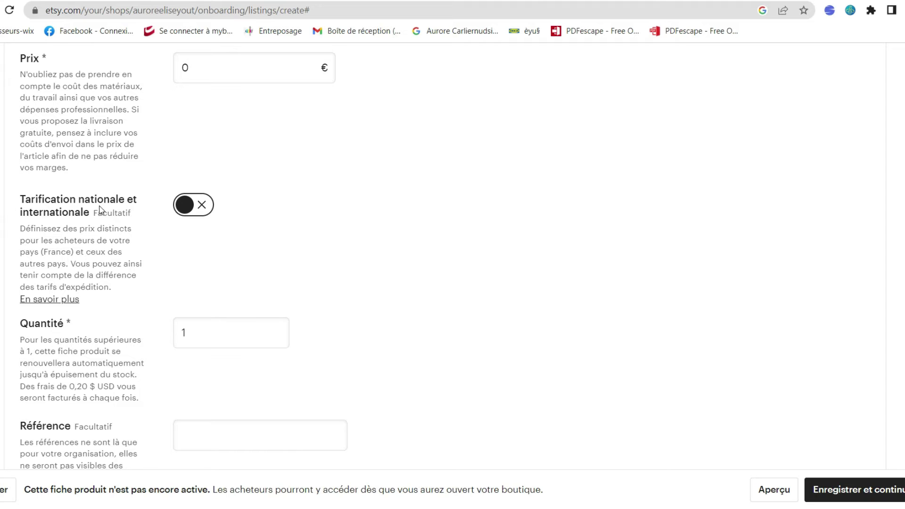
pyautogui.click(181, 207)
pyautogui.scroll(2, 301, 144)
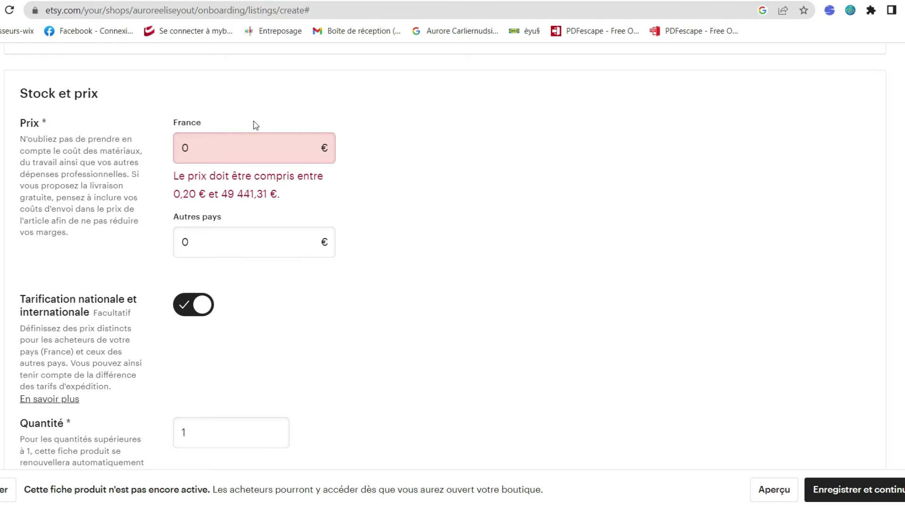
pyautogui.doubleClick(218, 146)
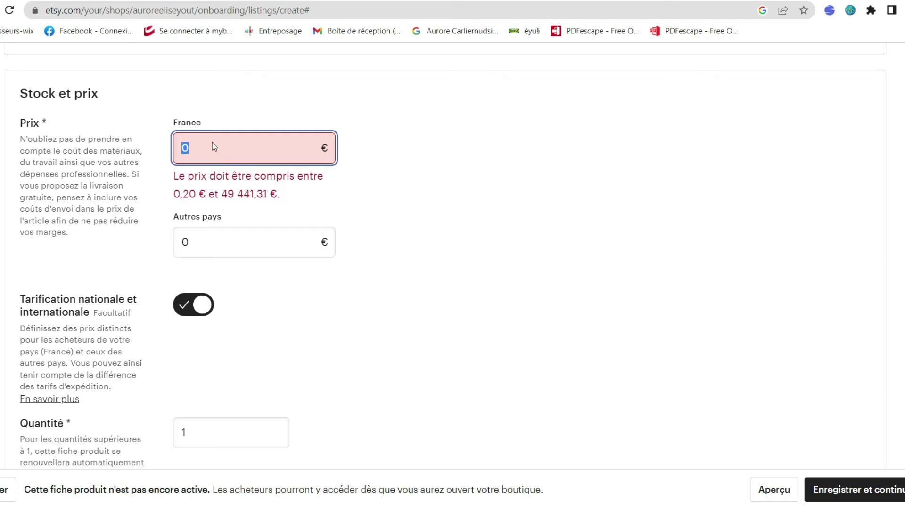
pyautogui.doubleClick(202, 246)
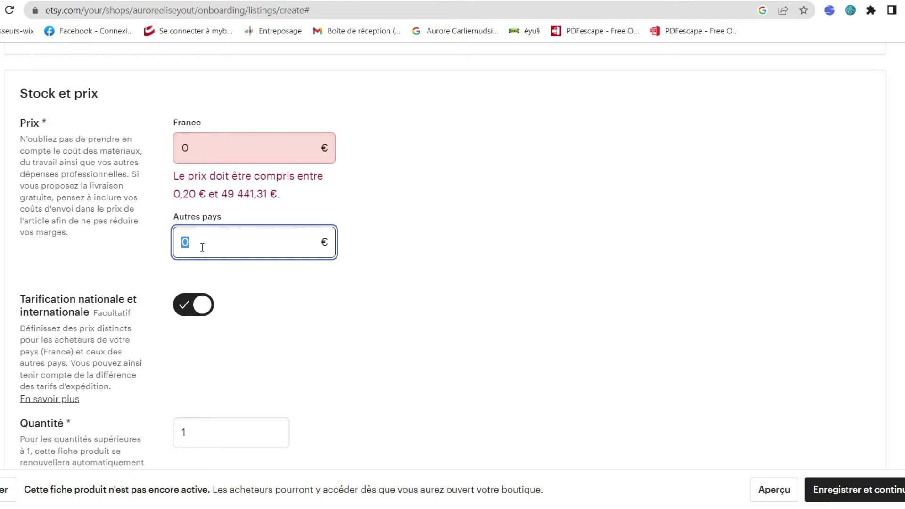
pyautogui.scroll(-6, 204, 241)
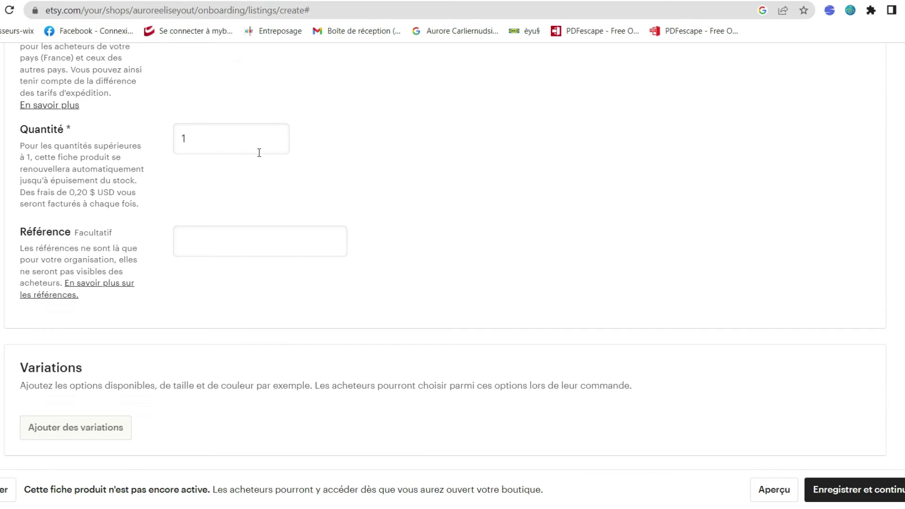
pyautogui.doubleClick(225, 135)
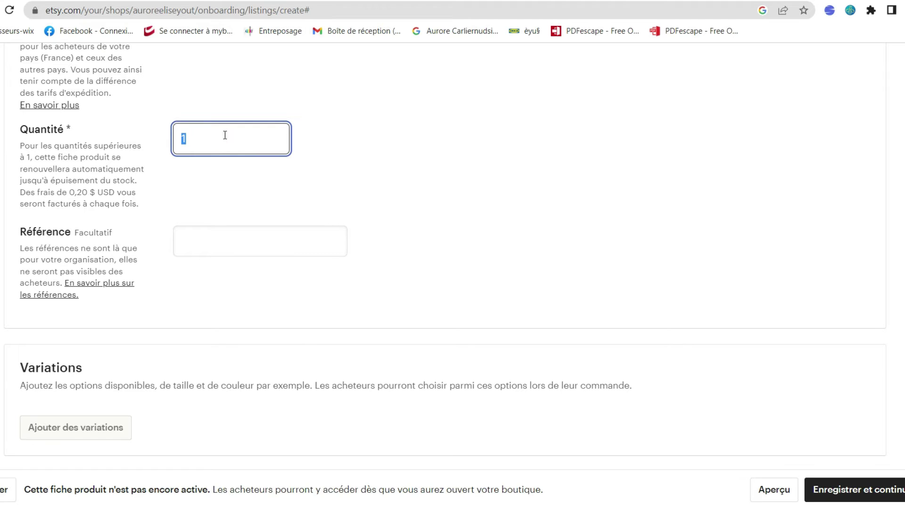
pyautogui.click(438, 200)
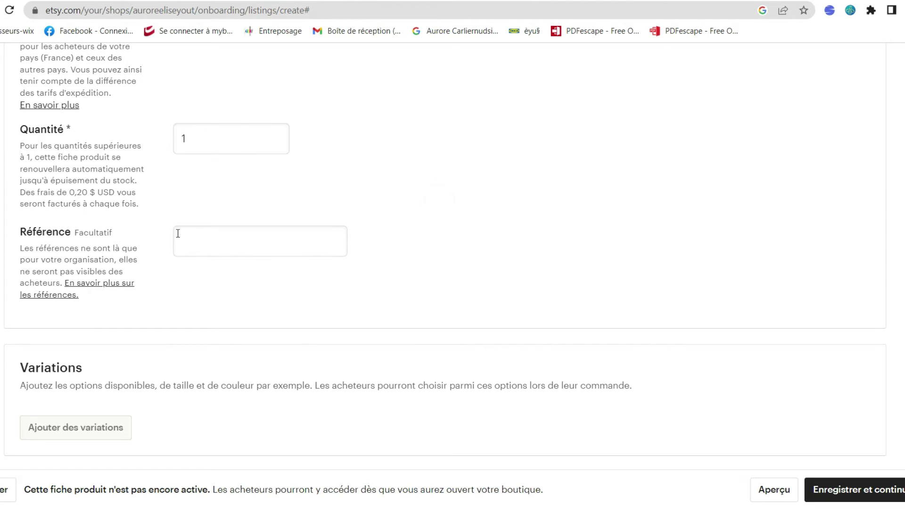
pyautogui.click(212, 238)
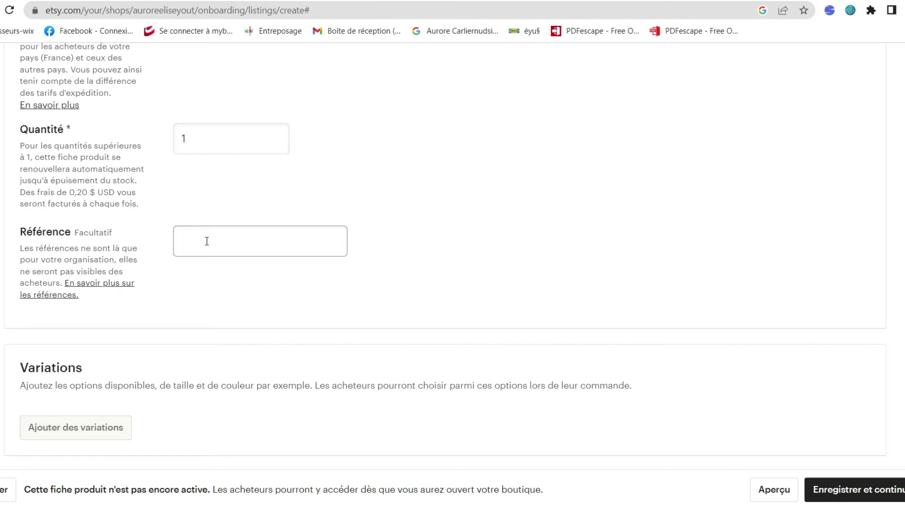
pyautogui.scroll(-4, 200, 244)
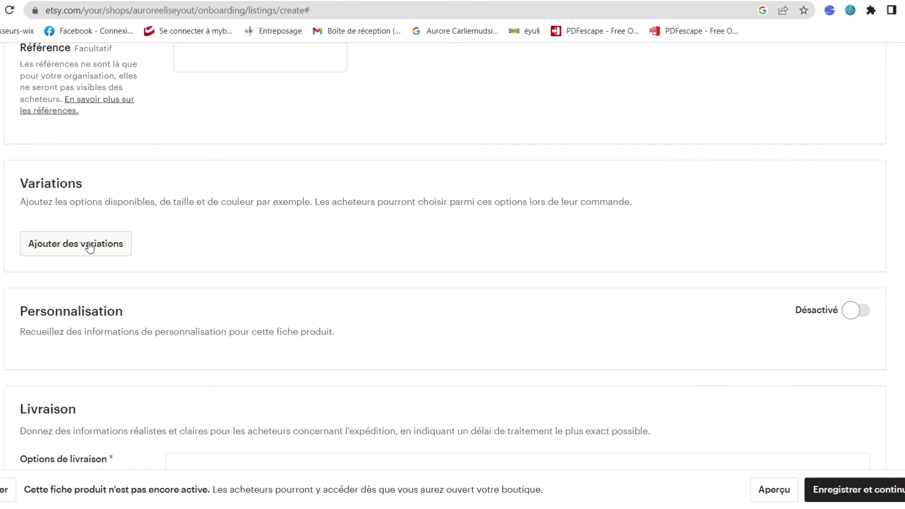
pyautogui.click(90, 243)
# Add a Taille variation whose prices and quantities vary for each size.
pyautogui.click(385, 289)
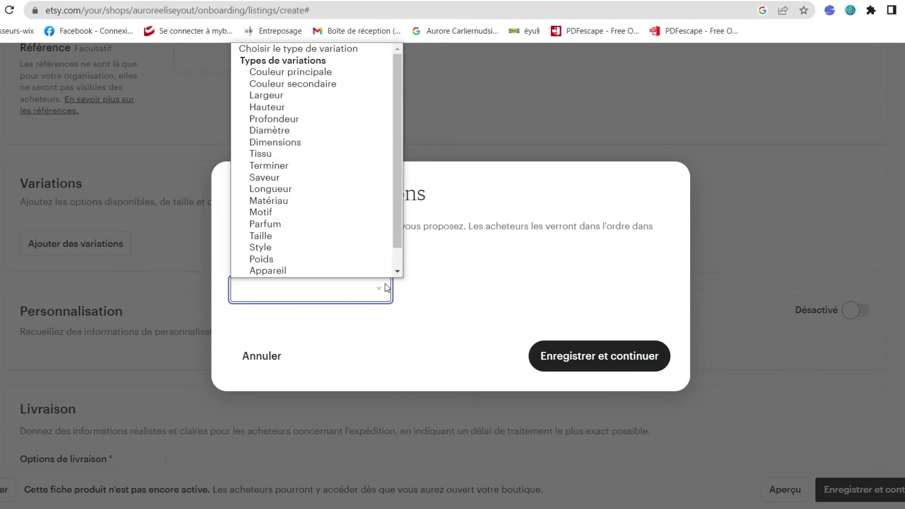
pyautogui.click(436, 271)
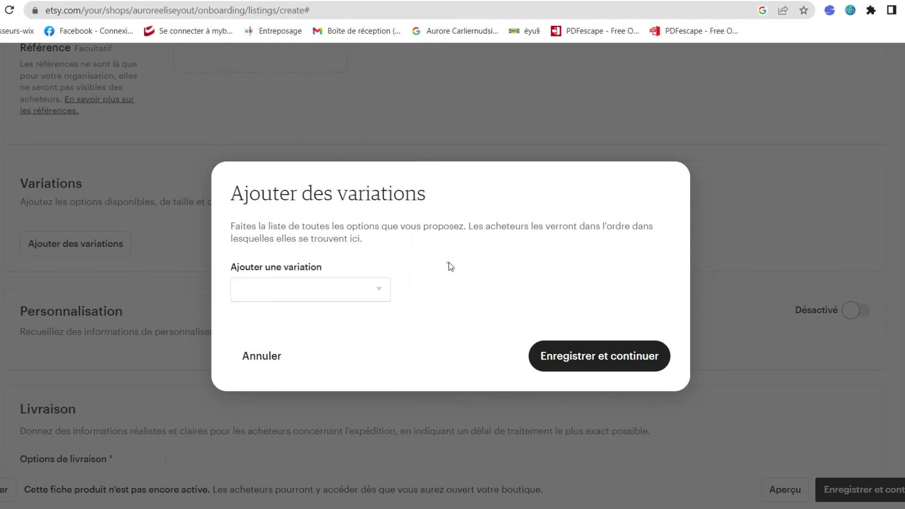
pyautogui.click(381, 291)
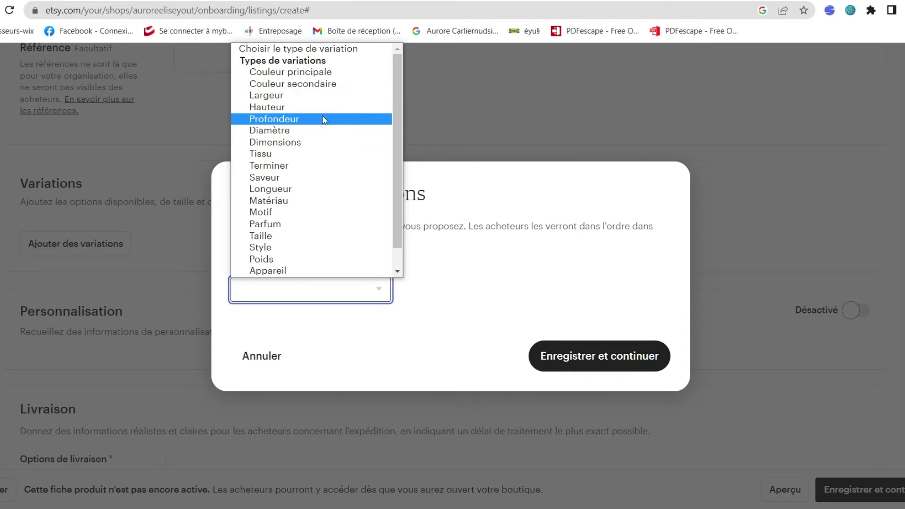
pyautogui.click(271, 240)
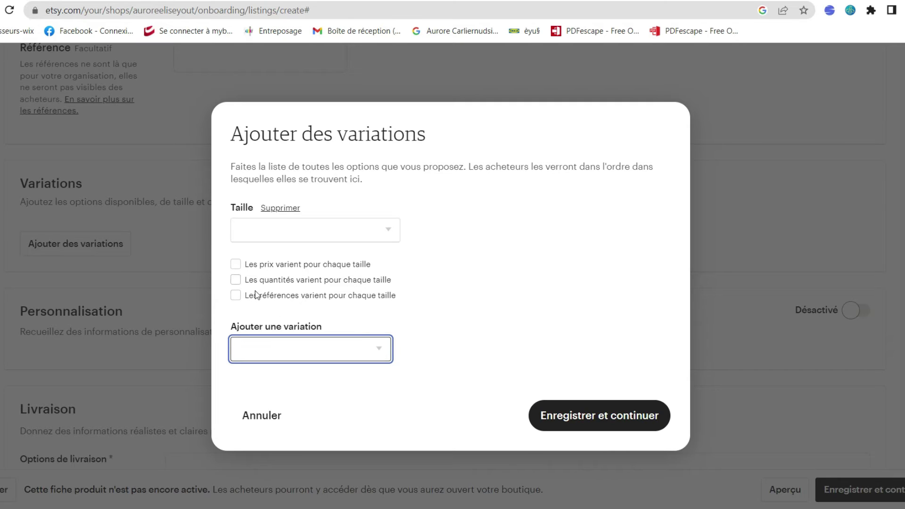
pyautogui.click(237, 267)
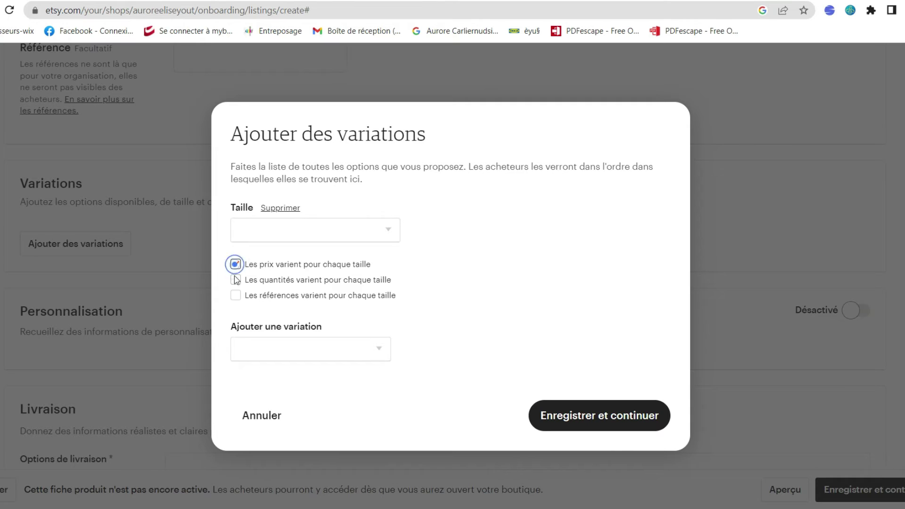
pyautogui.click(235, 279)
# Skip adding a second variation and try saving the Taille variation.
pyautogui.click(363, 351)
pyautogui.scroll(-1, 324, 267)
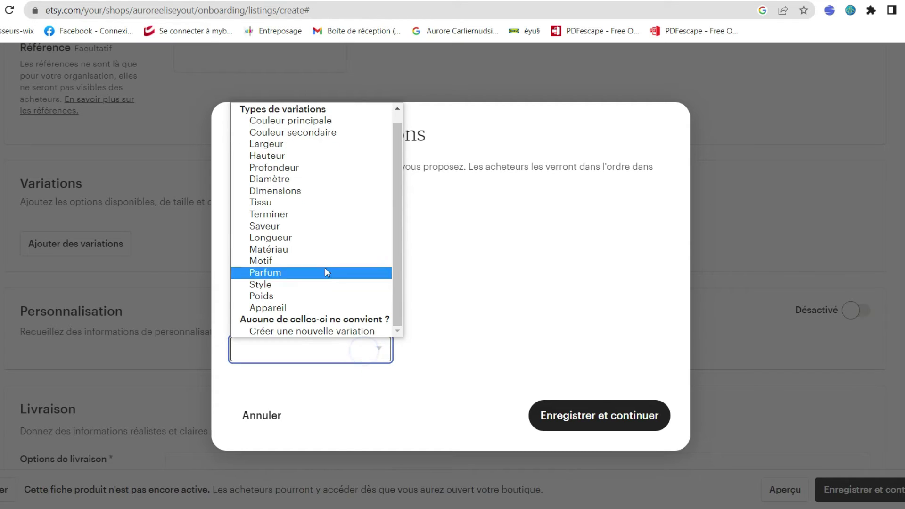
pyautogui.click(465, 309)
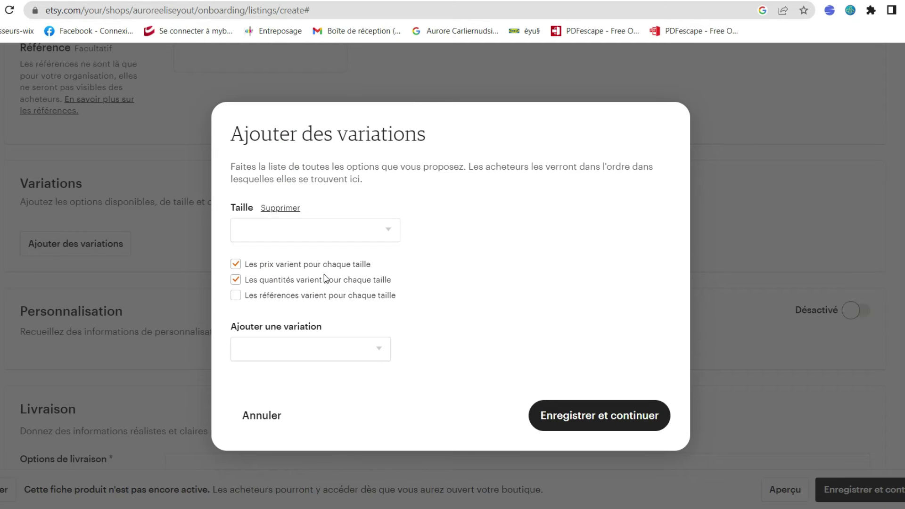
pyautogui.click(624, 418)
pyautogui.click(388, 231)
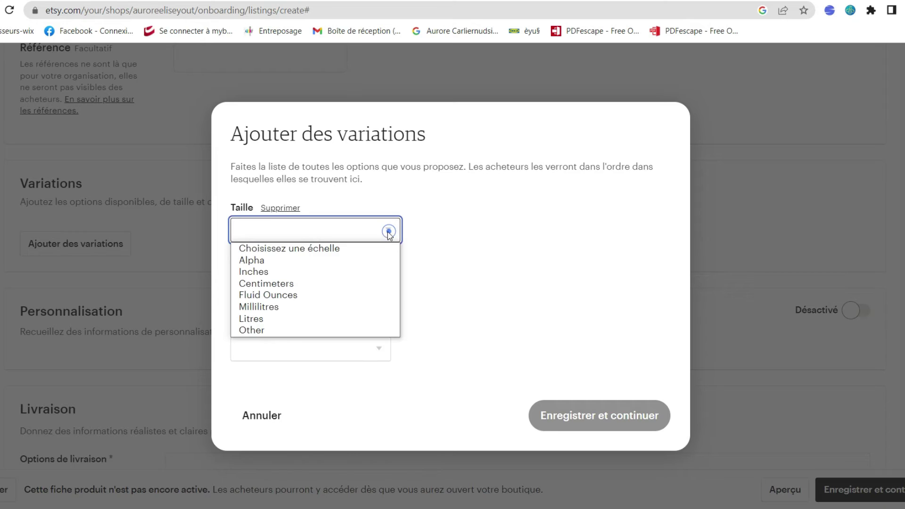
# Use the Centimeters scale and add the size options 15, 20 and 30.
pyautogui.click(342, 284)
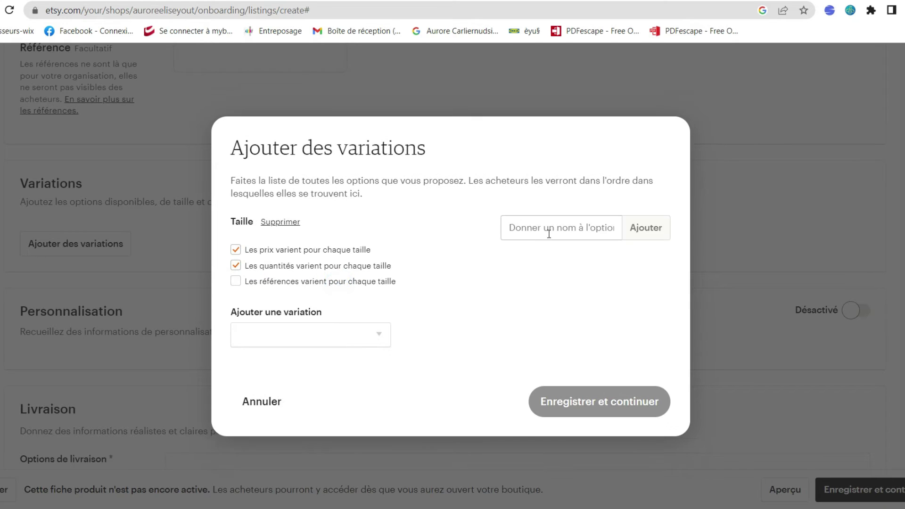
pyautogui.click(584, 231)
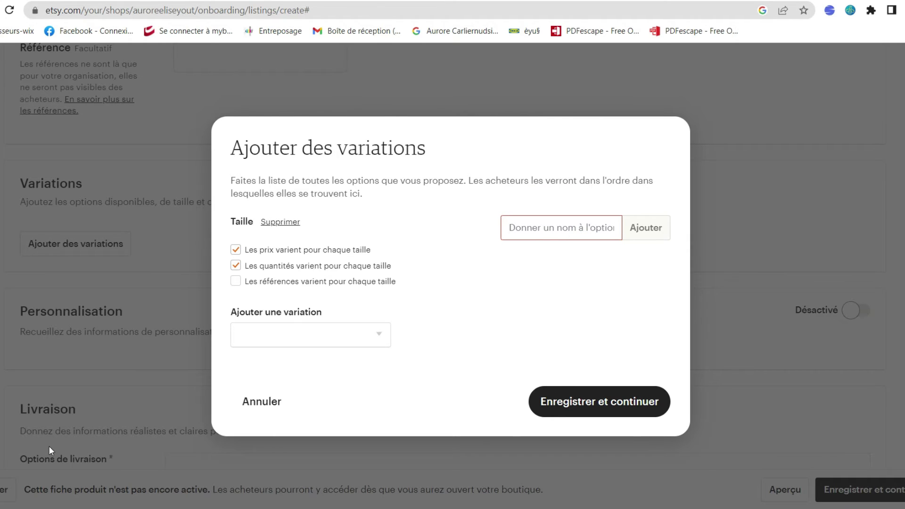
pyautogui.write('15')
pyautogui.press('Return')
pyautogui.write('20')
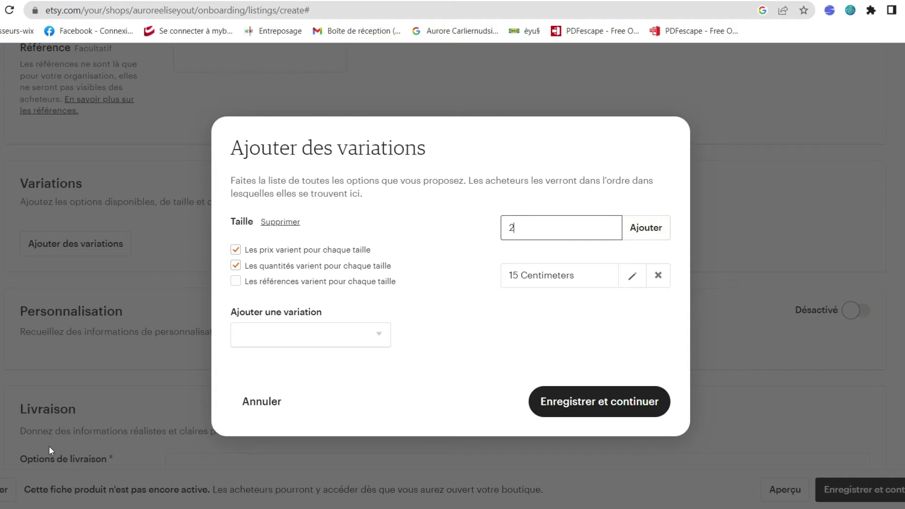
pyautogui.press('Return')
pyautogui.write('30')
pyautogui.press('Return')
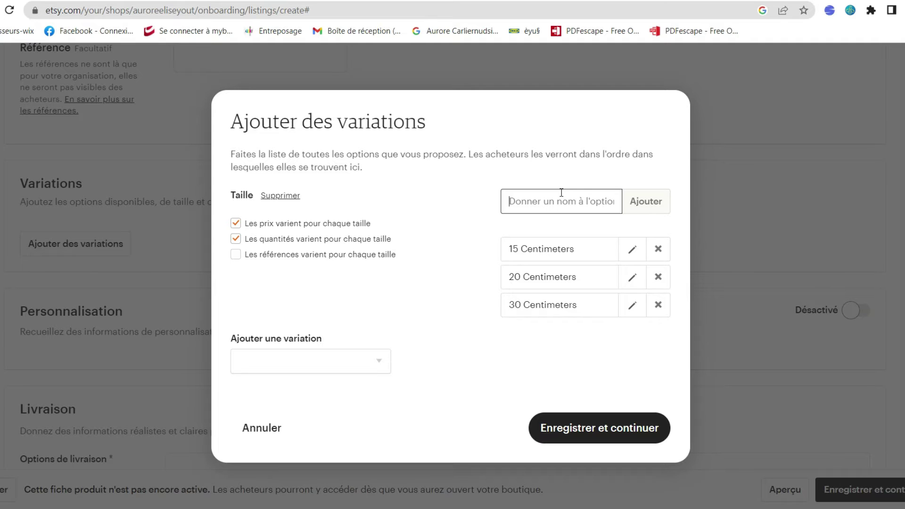
# Save the variations and price the 15, 20 and 30 Centimeters sizes at 25, 35 and 50 €.
pyautogui.click(623, 428)
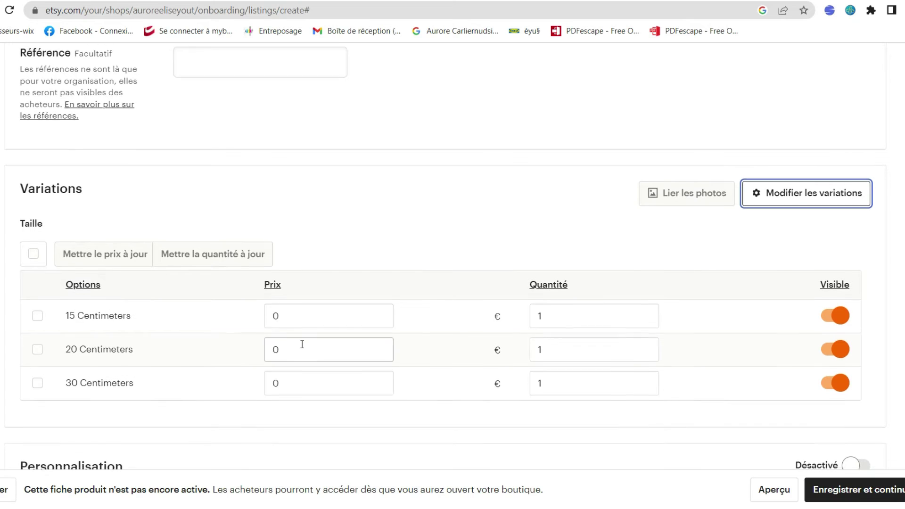
pyautogui.scroll(-2, 301, 344)
pyautogui.doubleClick(285, 257)
pyautogui.write('5')
pyautogui.press('BackSpace')
pyautogui.write('25')
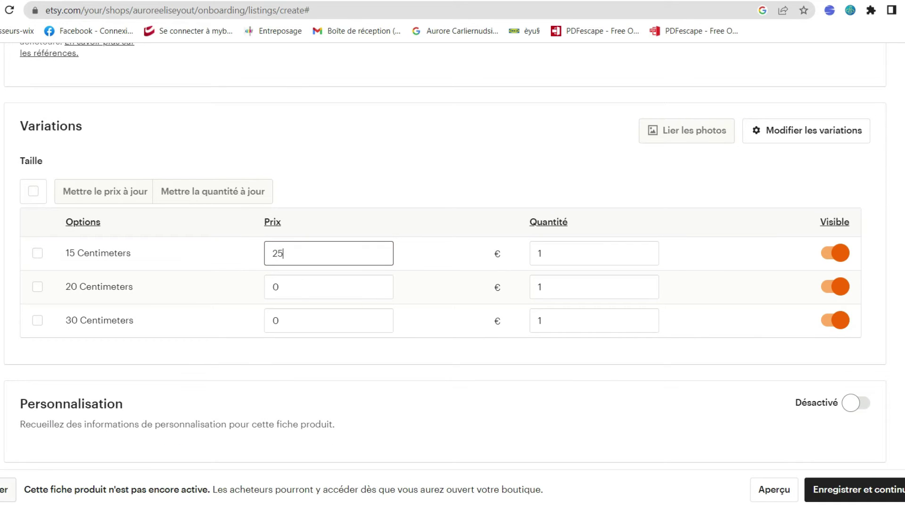
pyautogui.doubleClick(355, 282)
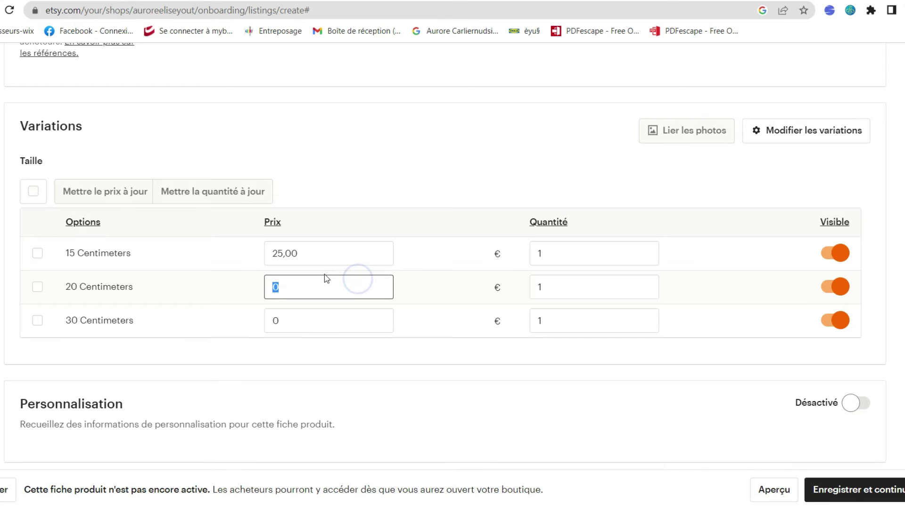
pyautogui.write('35')
pyautogui.doubleClick(299, 321)
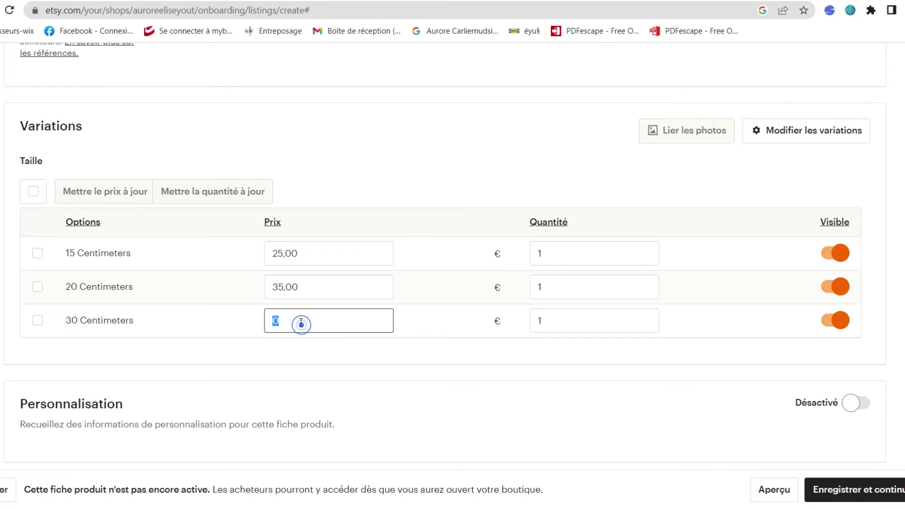
pyautogui.write('50')
# Set quantities 15, 10 and 5 for the 15, 20 and 30 Centimeters sizes.
pyautogui.doubleClick(554, 255)
pyautogui.write('15')
pyautogui.doubleClick(563, 282)
pyautogui.write('10')
pyautogui.doubleClick(554, 321)
pyautogui.write('5')
pyautogui.click(550, 373)
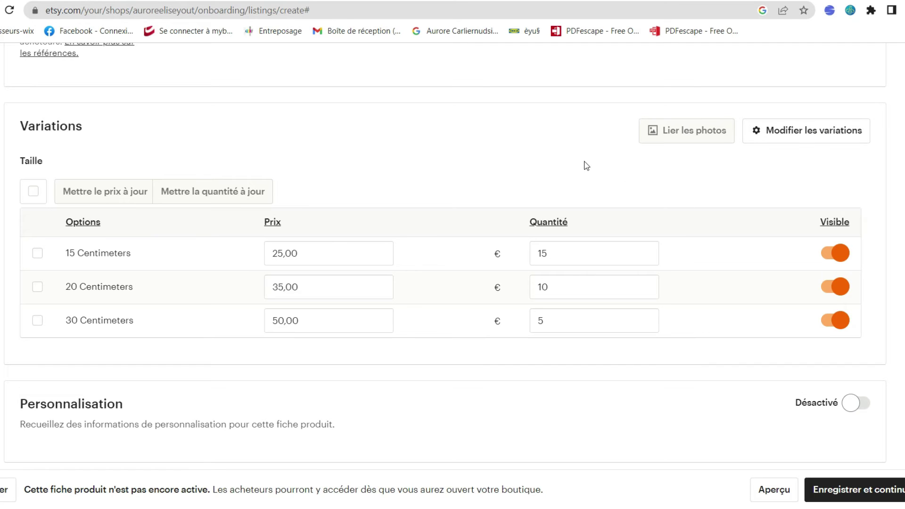
pyautogui.scroll(-4, 522, 185)
pyautogui.scroll(-1, 533, 182)
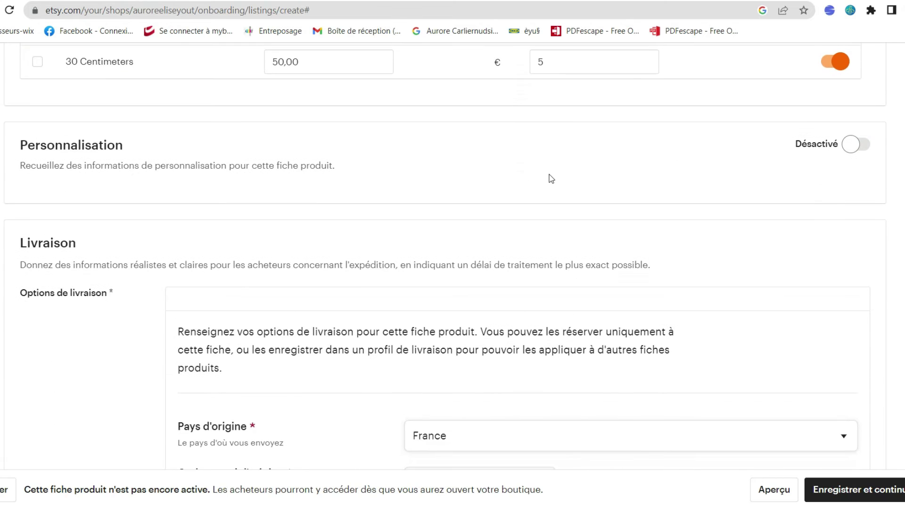
# Activate personalisation with buyer instructions 'Merci d'indiquer ici le prénom à inscrire sur la bougie'.
pyautogui.click(852, 144)
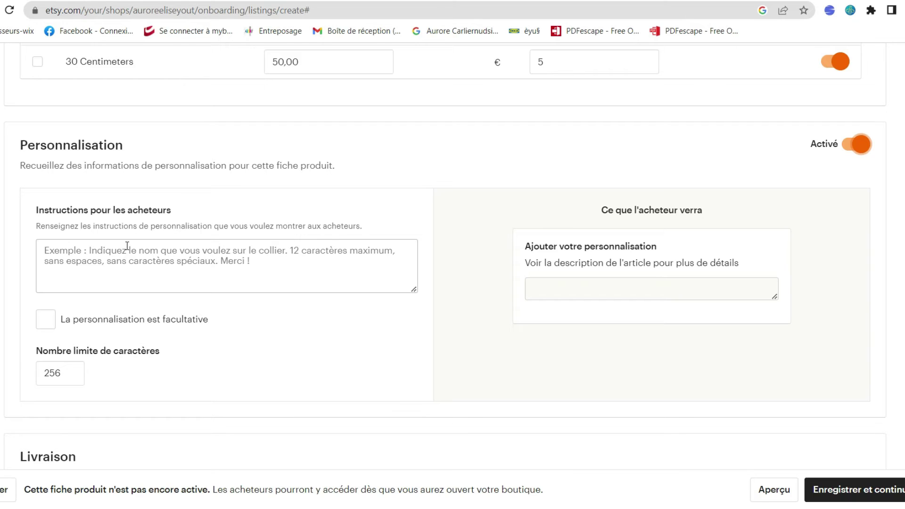
pyautogui.click(104, 251)
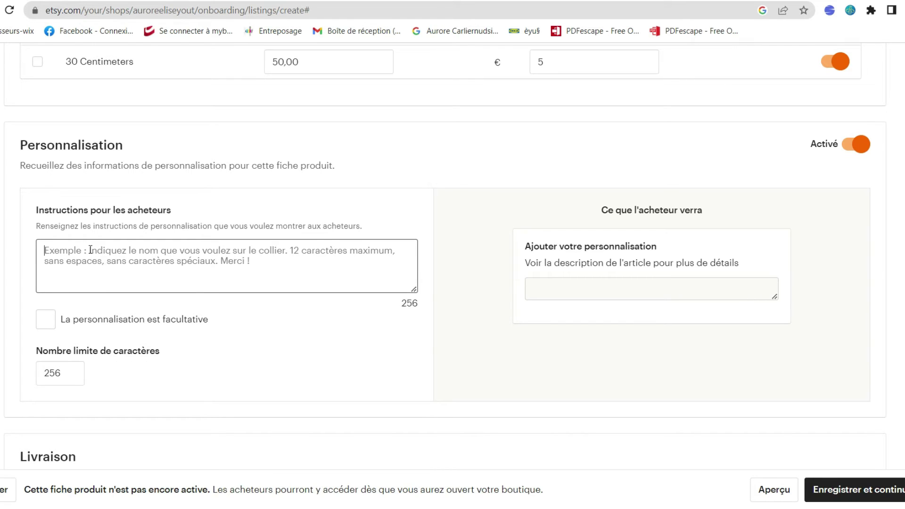
pyautogui.click(89, 249)
pyautogui.write("Merci d'")
pyautogui.write('indiger')
pyautogui.press('BackSpace')
pyautogui.press('BackSpace')
pyautogui.press('BackSpace')
pyautogui.press('BackSpace')
pyautogui.write('quer ')
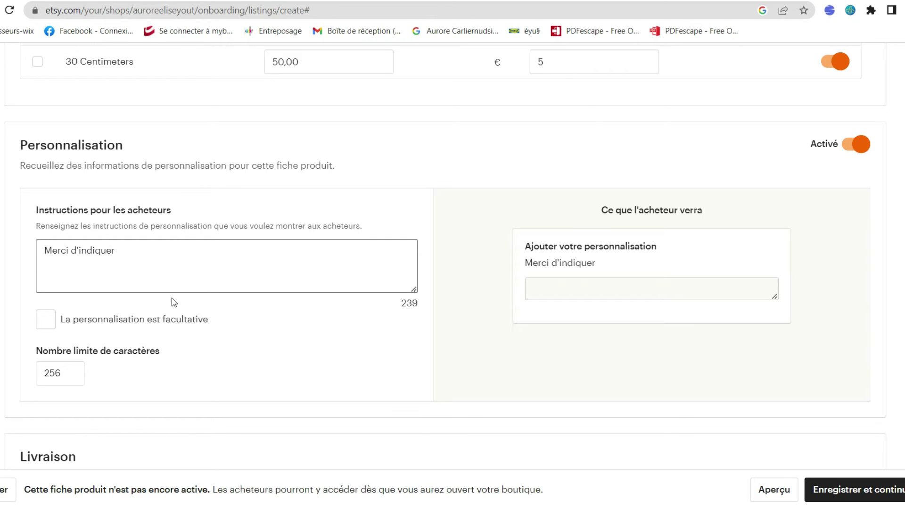
pyautogui.write('ici le prénolm à insrci')
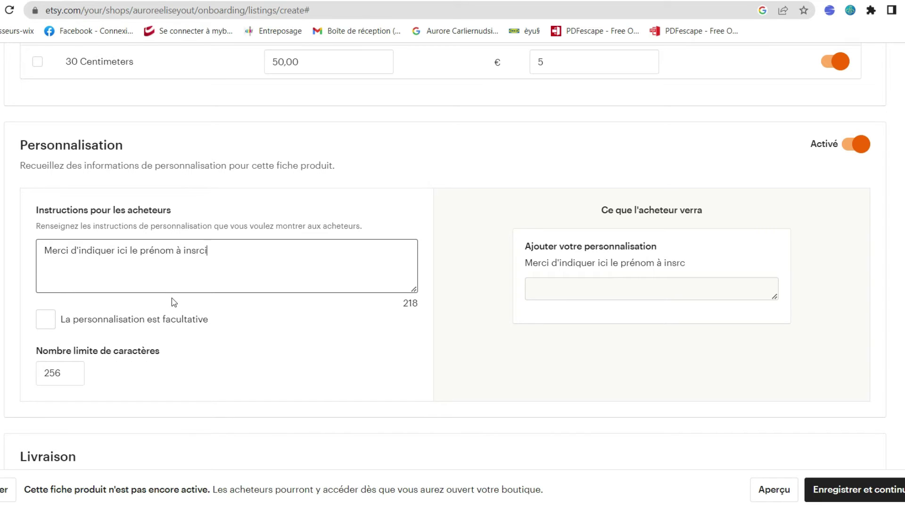
pyautogui.press('BackSpace')
pyautogui.press('BackSpace')
pyautogui.press('BackSpace')
pyautogui.write('crire sur la bougie')
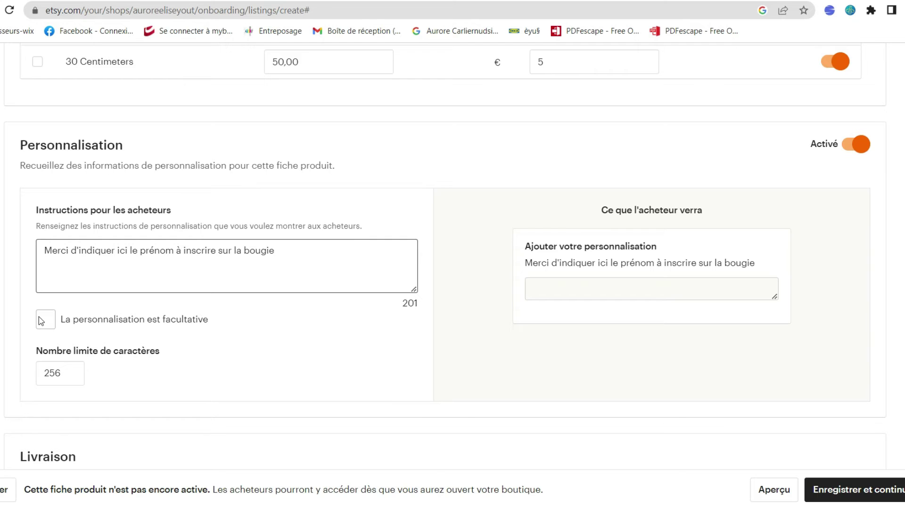
# Check the France origin, processing time and France delivery service options without changing them.
pyautogui.scroll(-7, 55, 317)
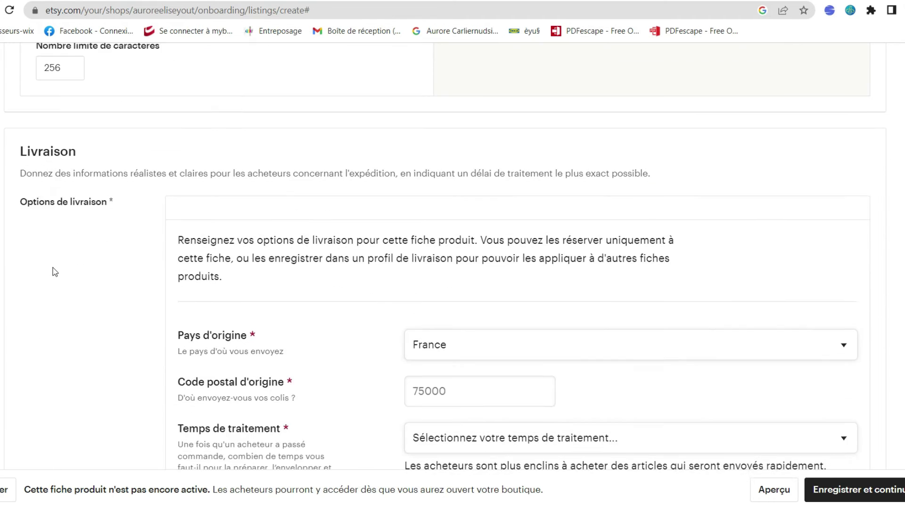
pyautogui.scroll(-1, 54, 250)
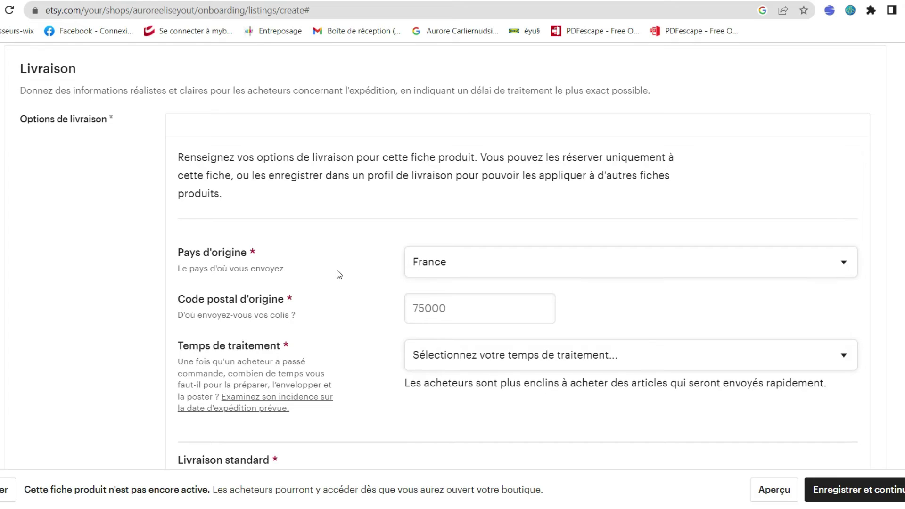
pyautogui.scroll(15, 342, 273)
pyautogui.scroll(15, 345, 274)
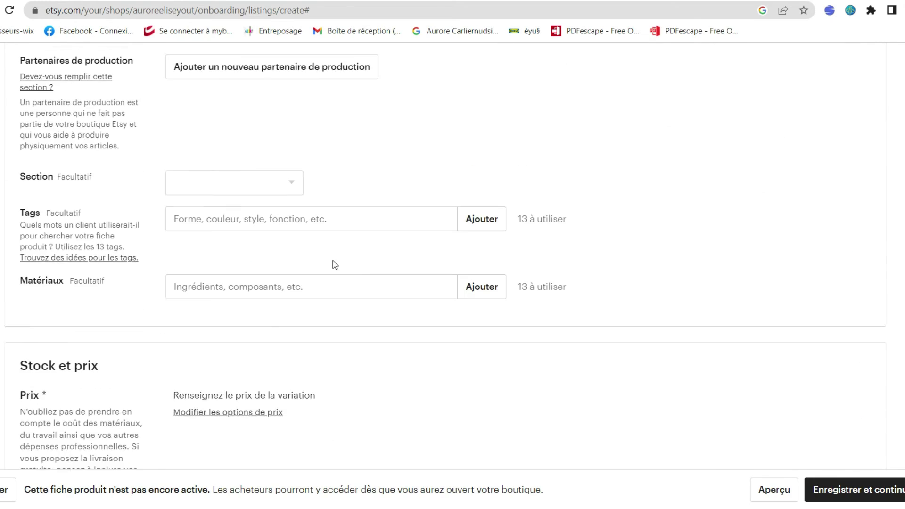
pyautogui.scroll(1, 256, 233)
pyautogui.scroll(-2, 377, 297)
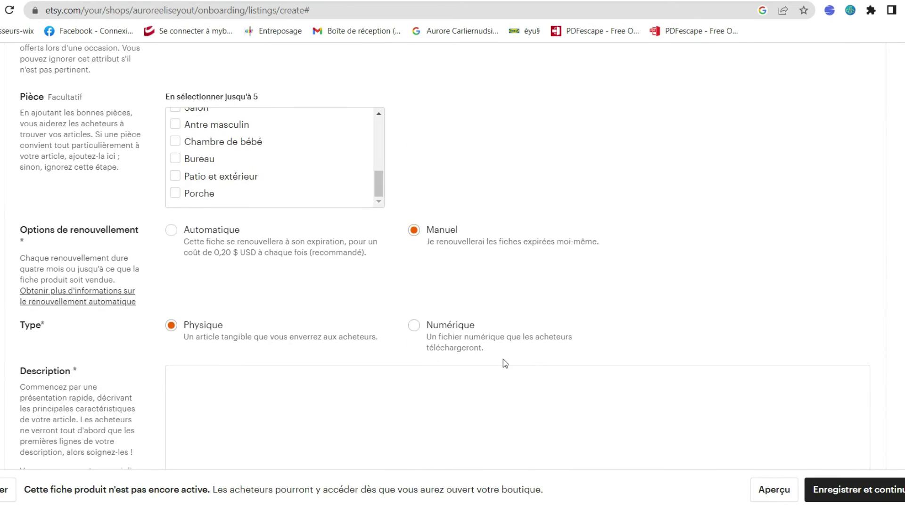
pyautogui.scroll(-10, 450, 334)
pyautogui.scroll(-15, 447, 330)
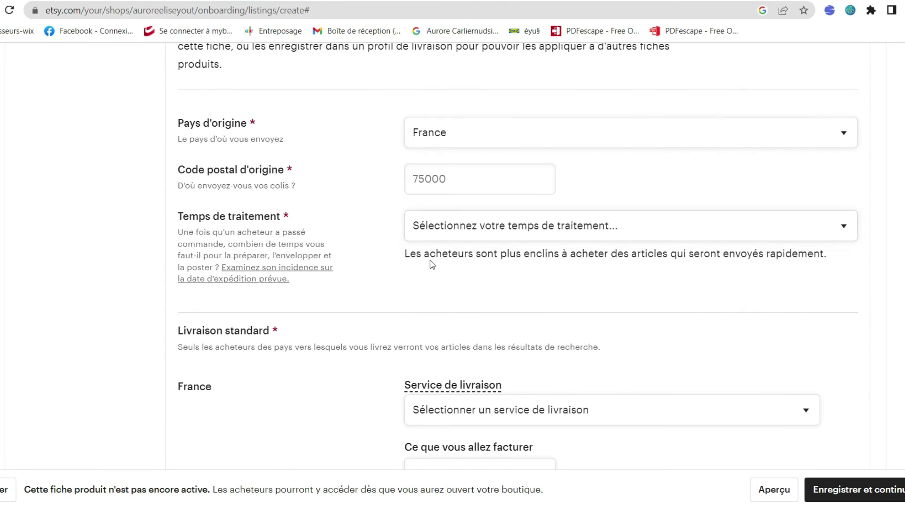
pyautogui.scroll(8, 481, 302)
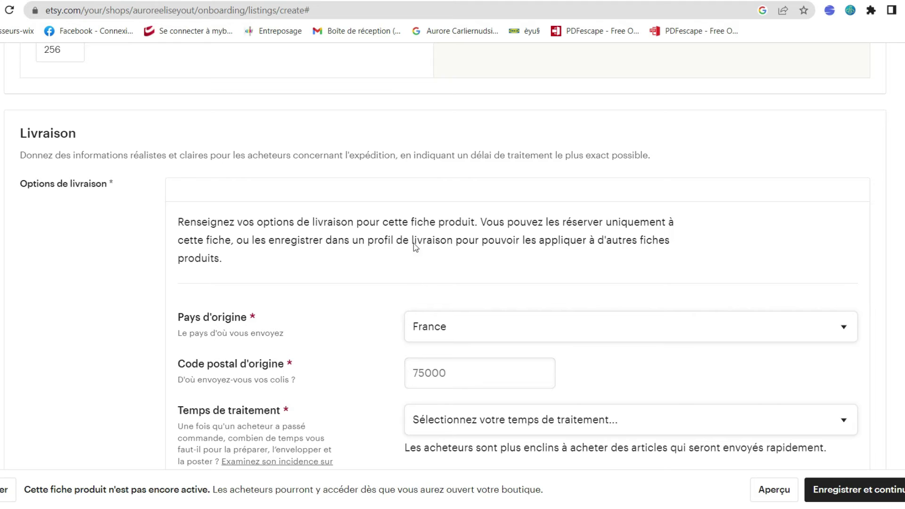
pyautogui.scroll(-4, 666, 325)
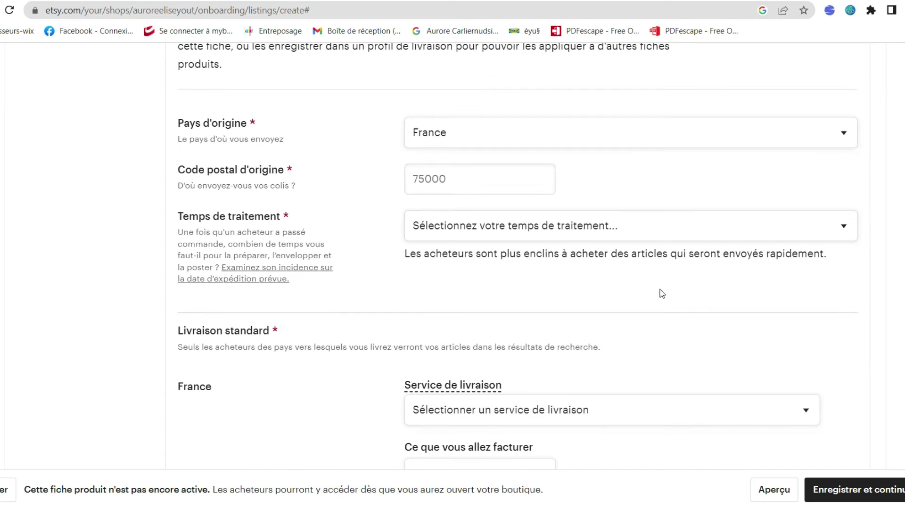
pyautogui.click(604, 141)
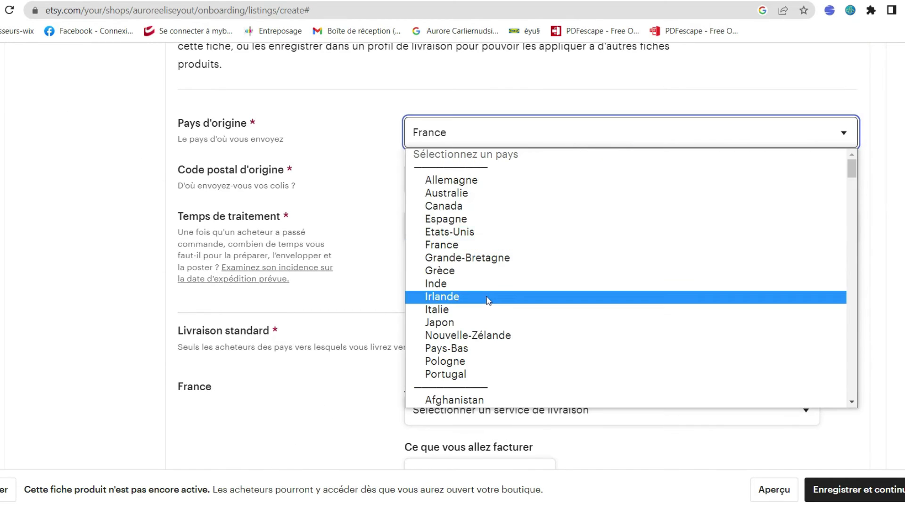
pyautogui.scroll(-8, 430, 186)
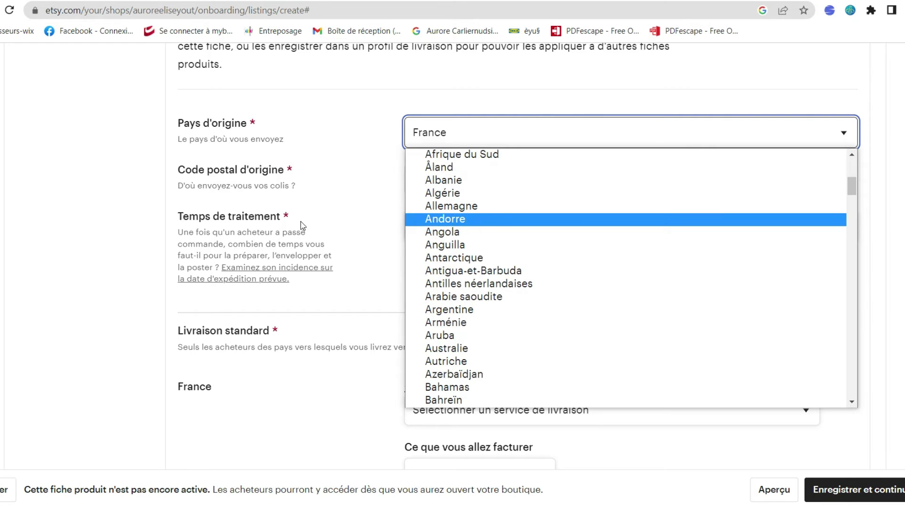
pyautogui.click(361, 183)
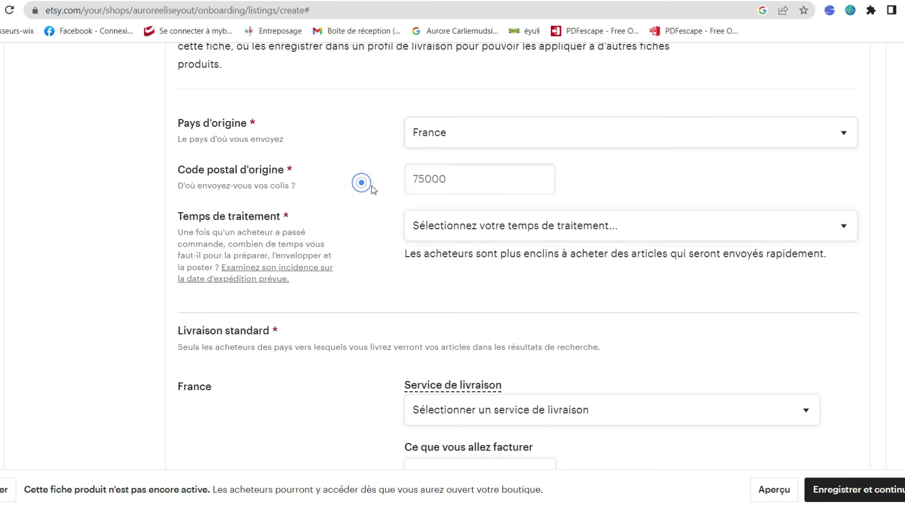
pyautogui.click(458, 228)
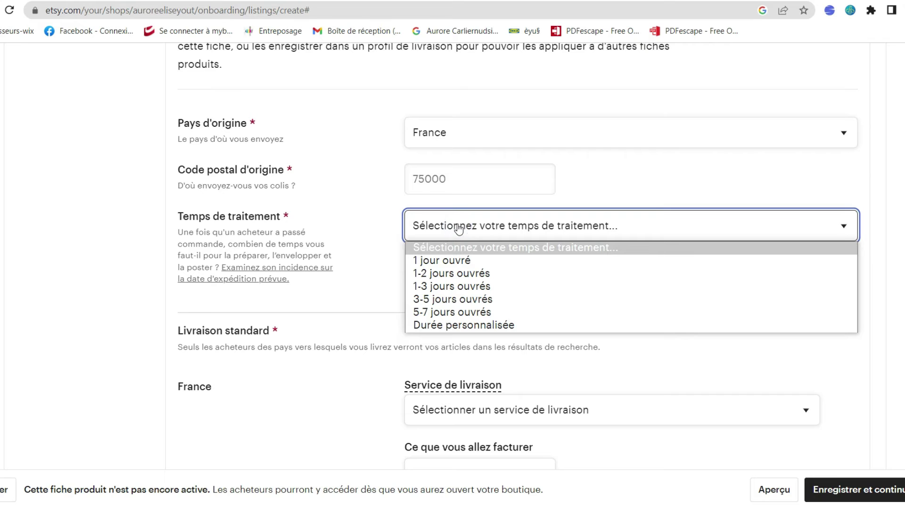
pyautogui.click(350, 208)
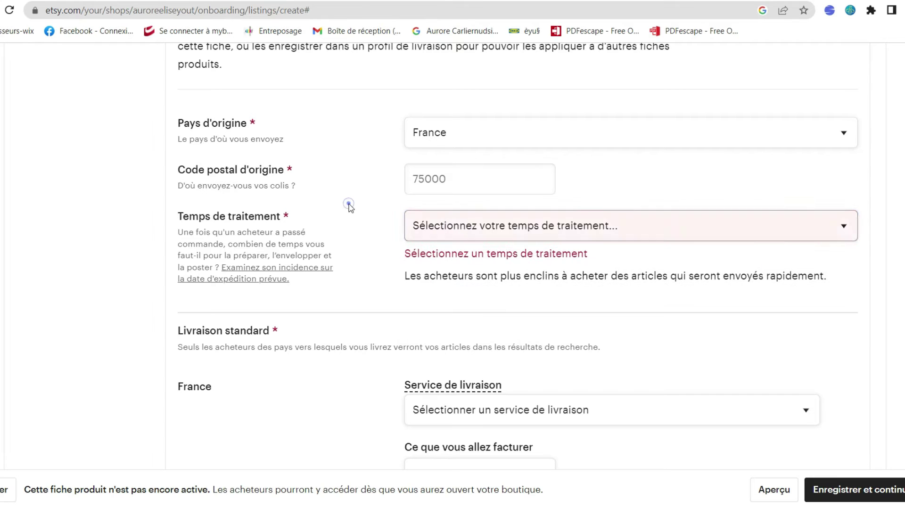
pyautogui.scroll(-4, 413, 220)
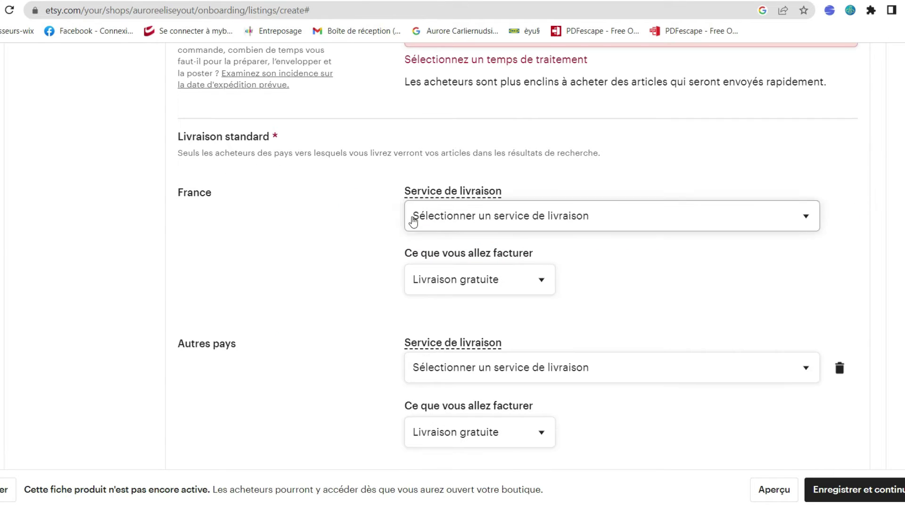
pyautogui.click(460, 221)
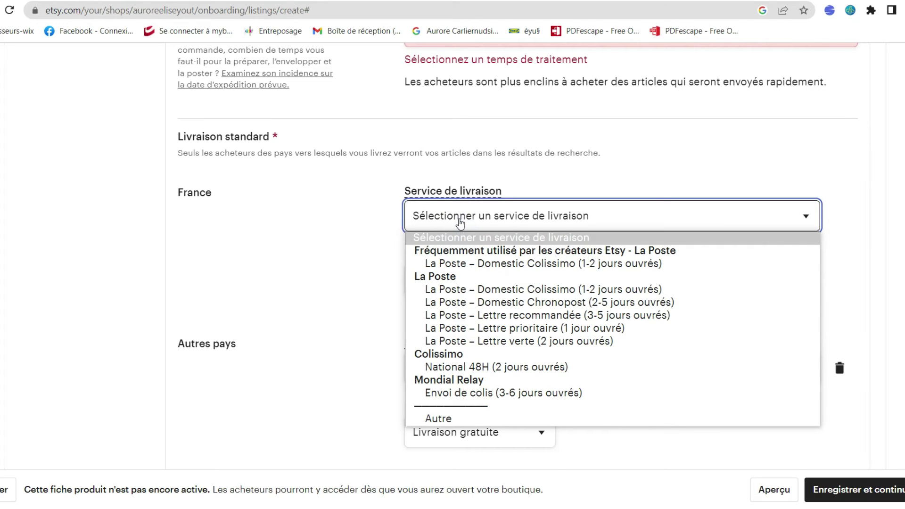
pyautogui.click(348, 205)
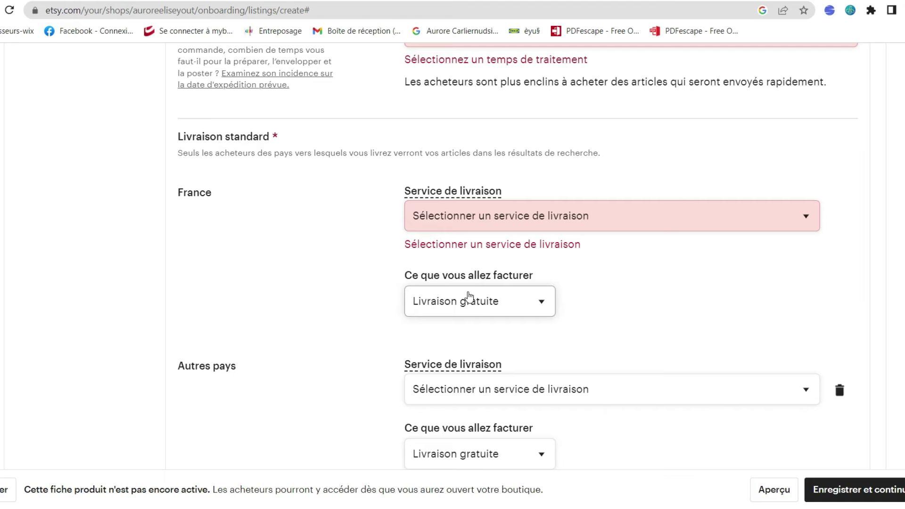
# Charge France shipping a Tarif fixe of 0,00 € per item and per extra item.
pyautogui.click(480, 307)
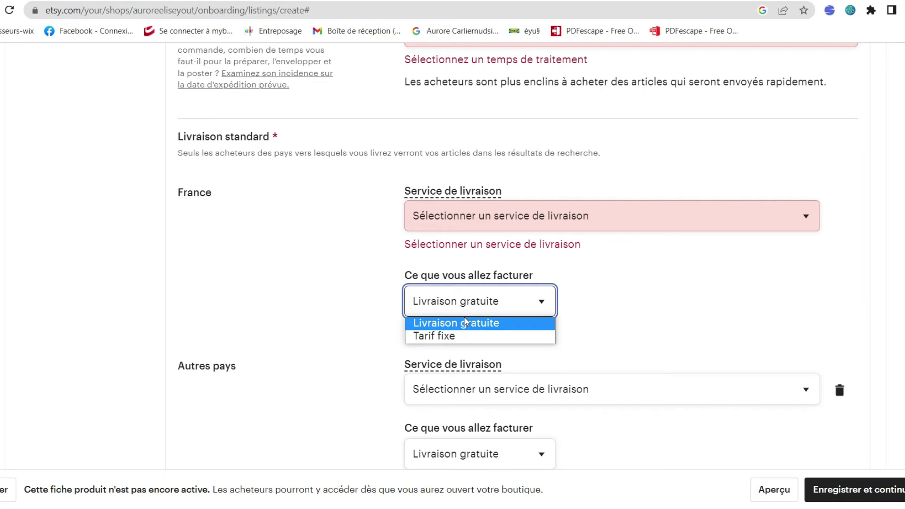
pyautogui.click(445, 336)
pyautogui.click(611, 303)
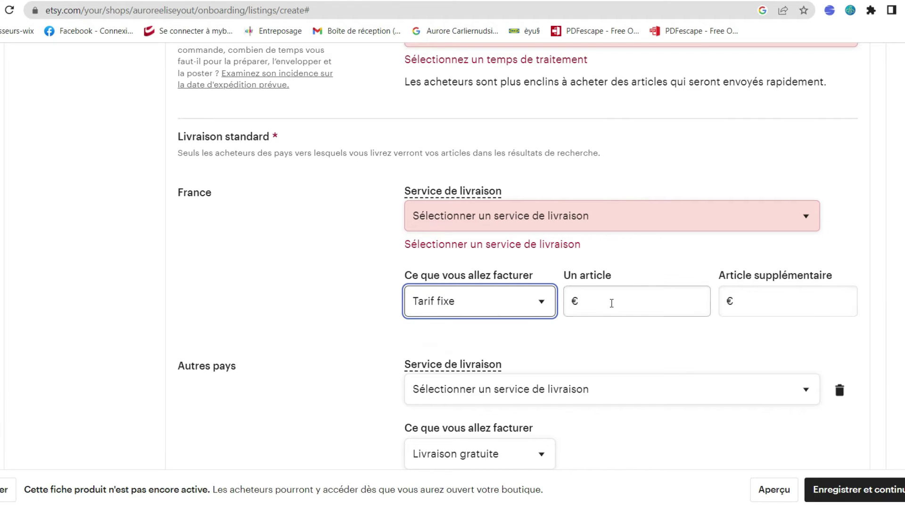
pyautogui.click(769, 303)
pyautogui.click(760, 341)
# Remove the Autres pays shipping destination.
pyautogui.scroll(-4, 228, 289)
pyautogui.scroll(3, 251, 287)
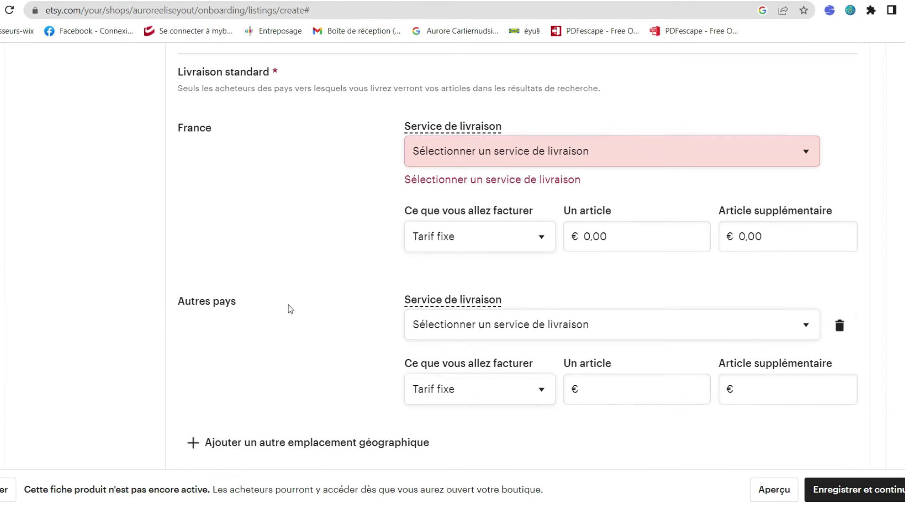
pyautogui.scroll(-1, 322, 324)
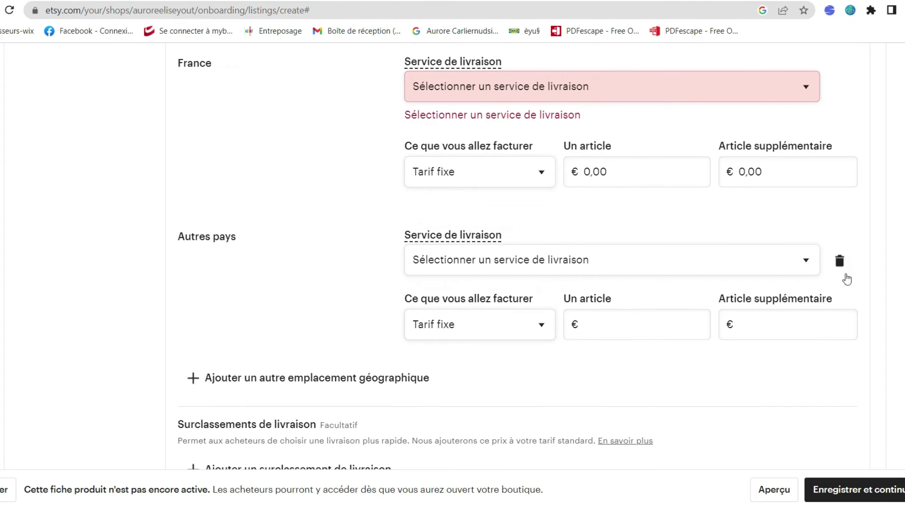
pyautogui.click(840, 264)
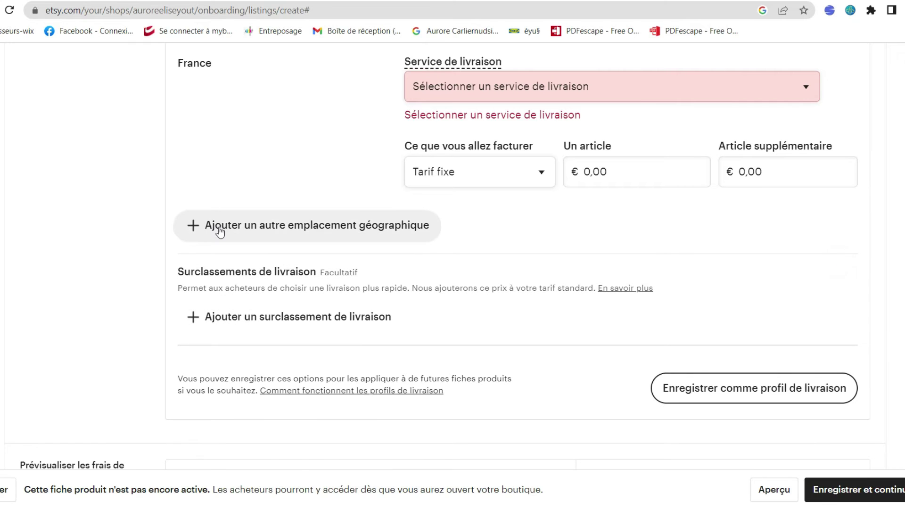
pyautogui.click(237, 230)
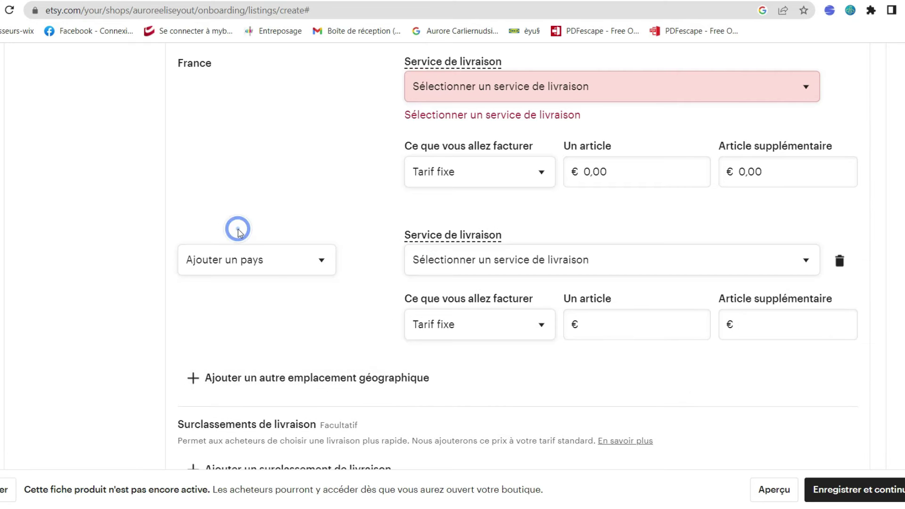
pyautogui.click(279, 259)
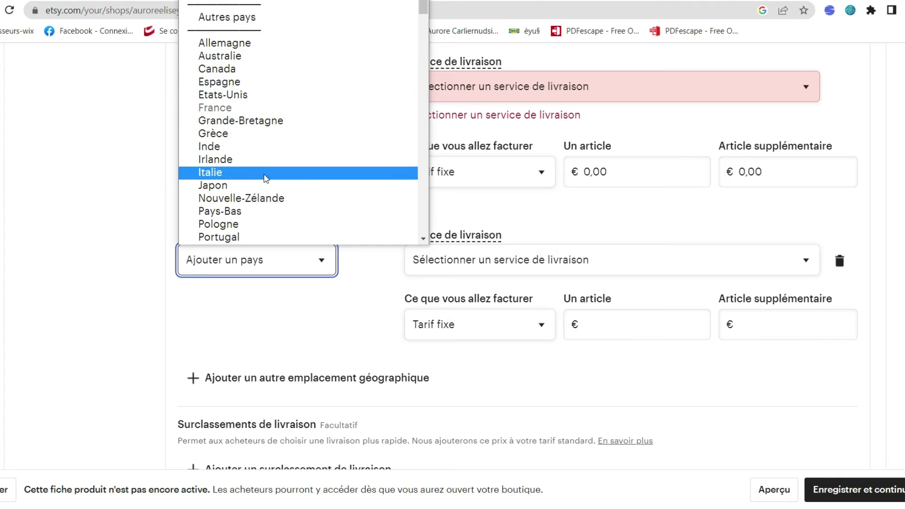
pyautogui.click(251, 49)
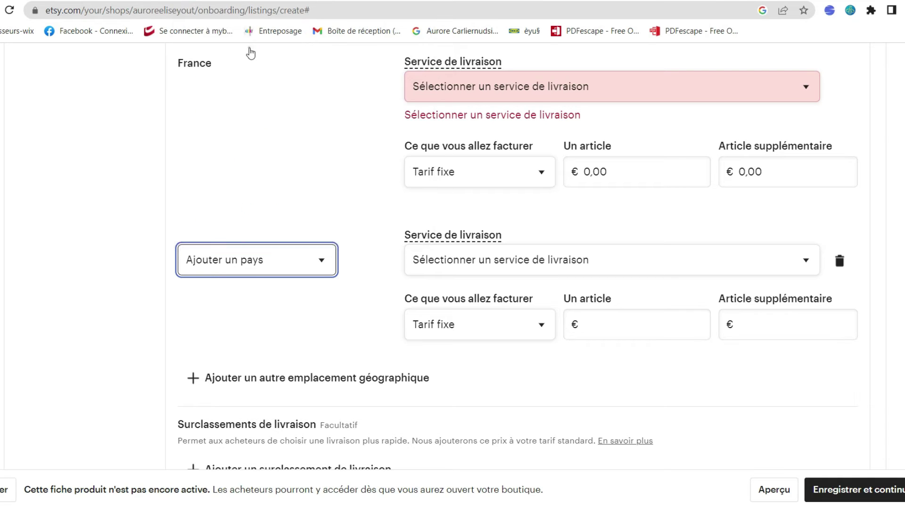
pyautogui.click(349, 378)
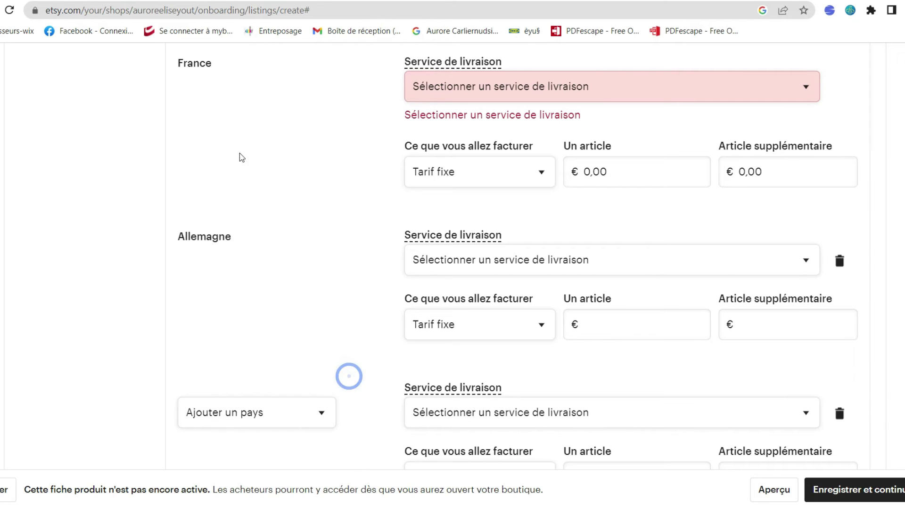
pyautogui.click(279, 424)
pyautogui.click(245, 208)
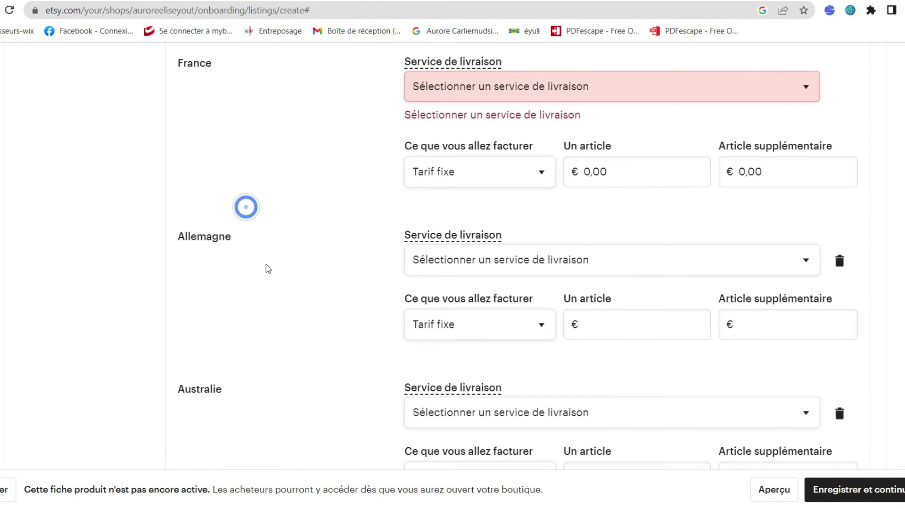
pyautogui.scroll(-3, 264, 267)
pyautogui.click(259, 398)
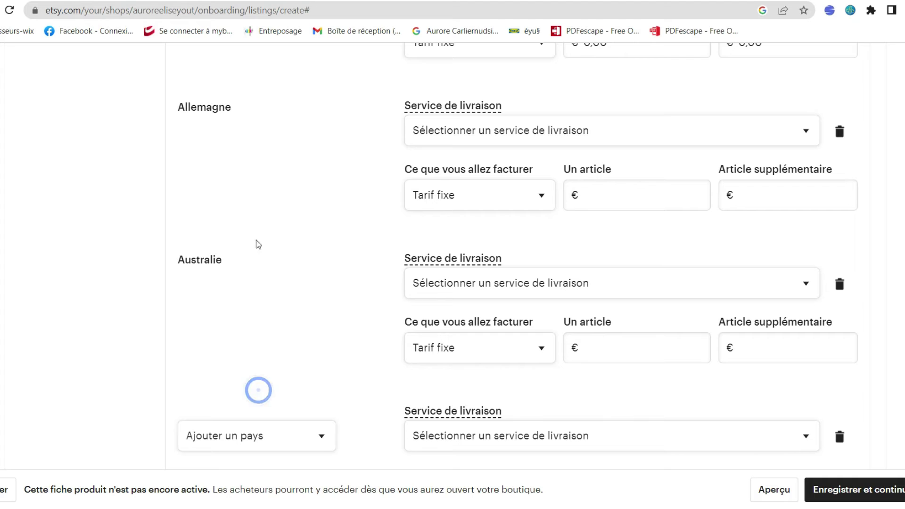
pyautogui.click(275, 432)
pyautogui.click(82, 318)
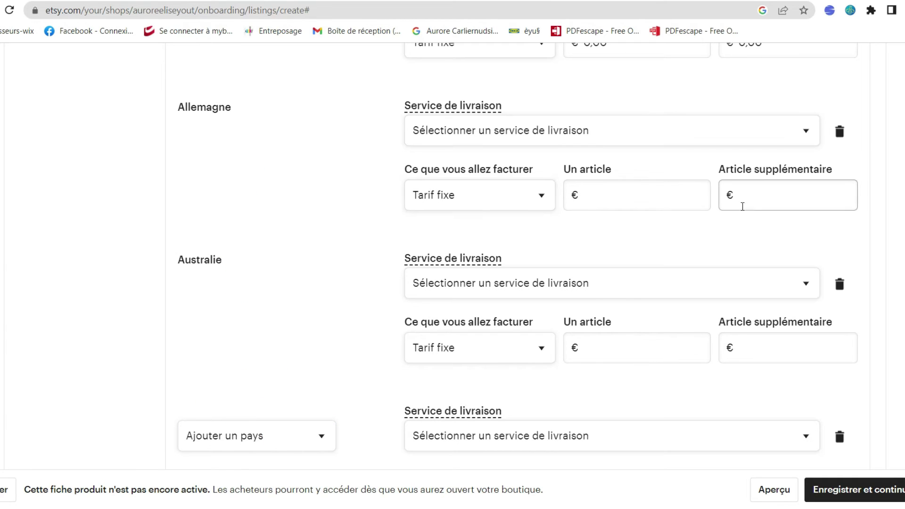
pyautogui.scroll(-3, 586, 308)
pyautogui.scroll(8, 585, 264)
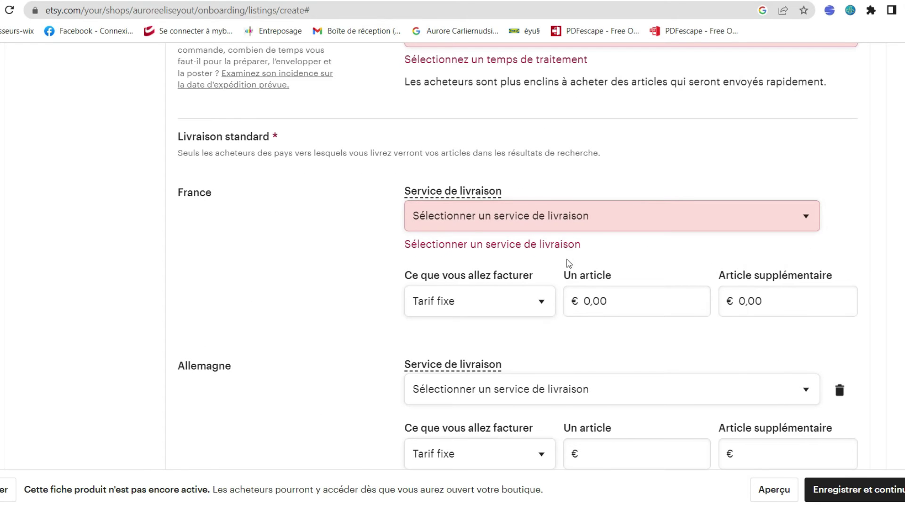
pyautogui.scroll(7, 571, 259)
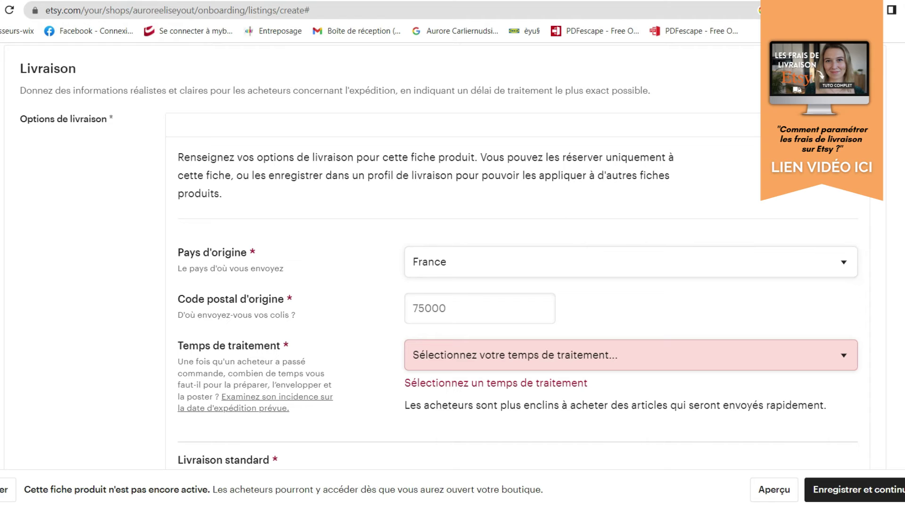
pyautogui.scroll(-12, 614, 307)
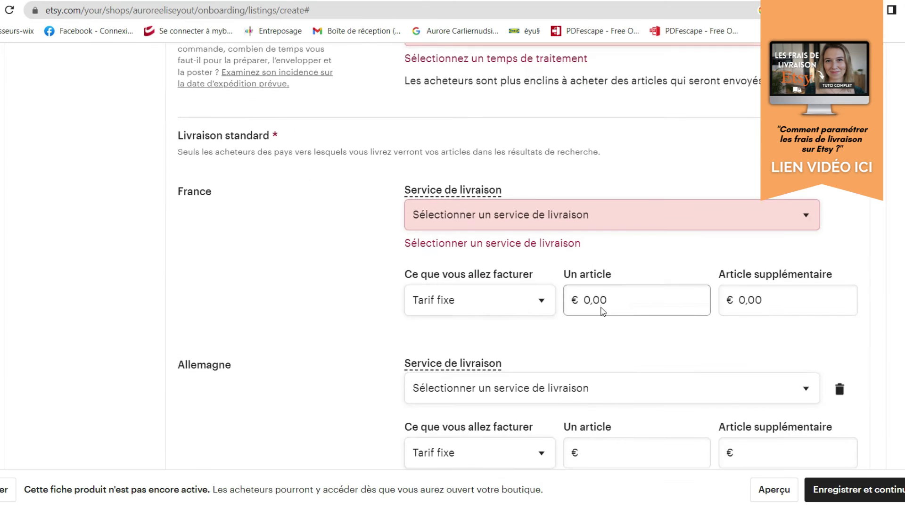
pyautogui.scroll(-4, 603, 294)
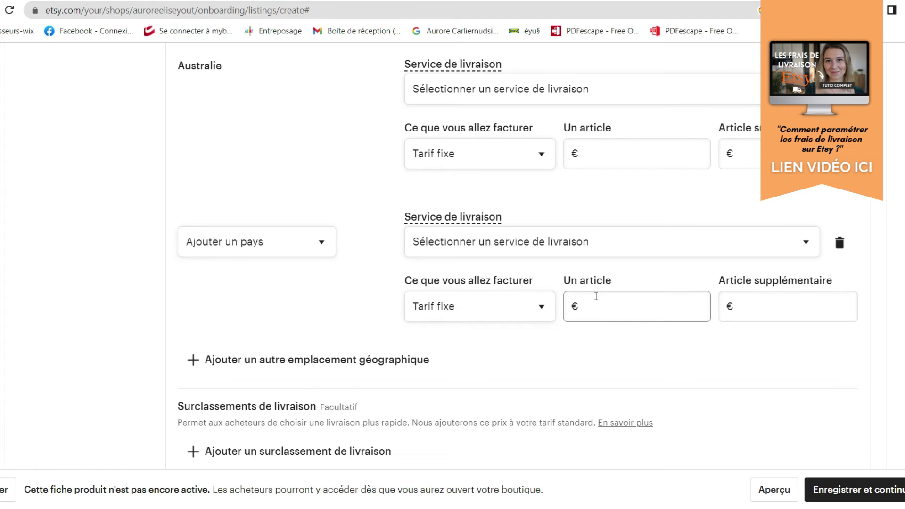
pyautogui.scroll(-3, 596, 296)
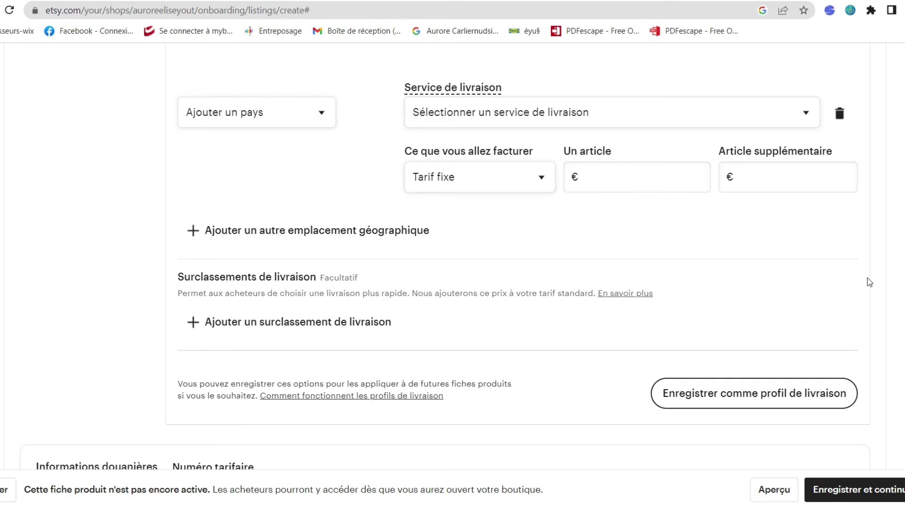
pyautogui.scroll(-5, 869, 282)
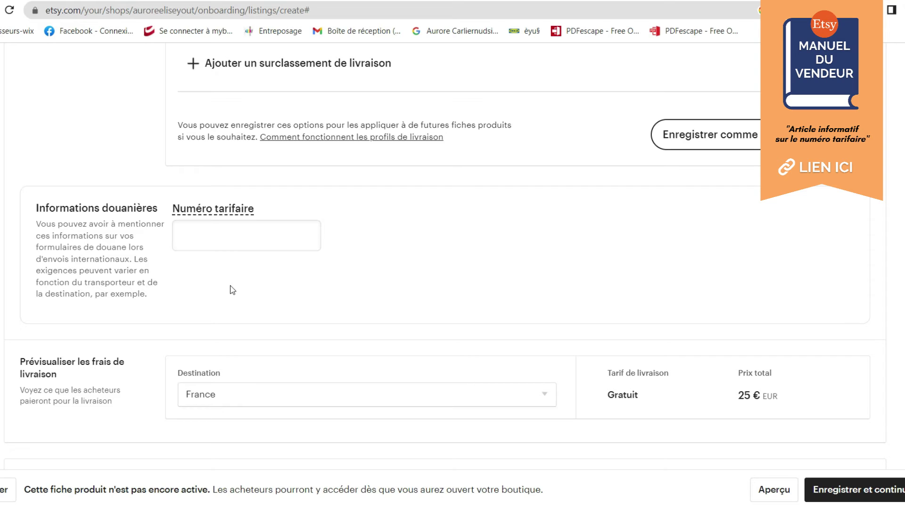
pyautogui.click(234, 236)
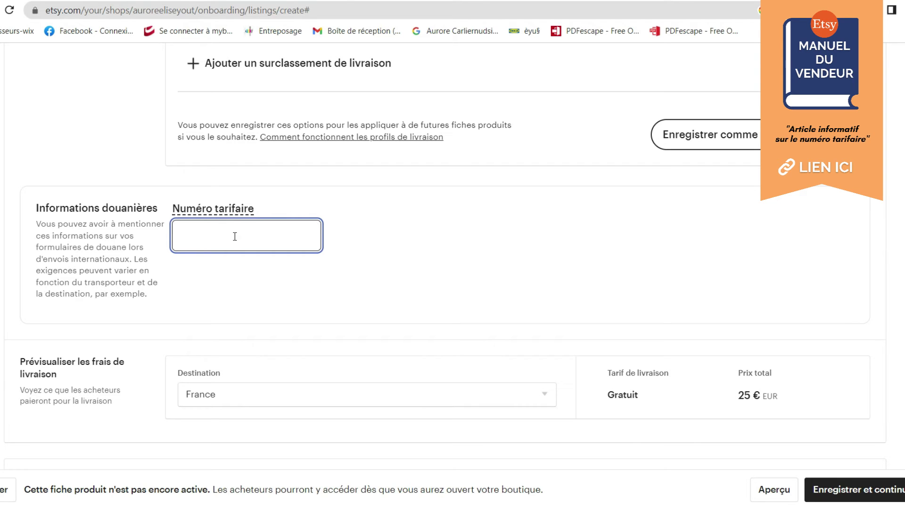
pyautogui.scroll(-7, 360, 232)
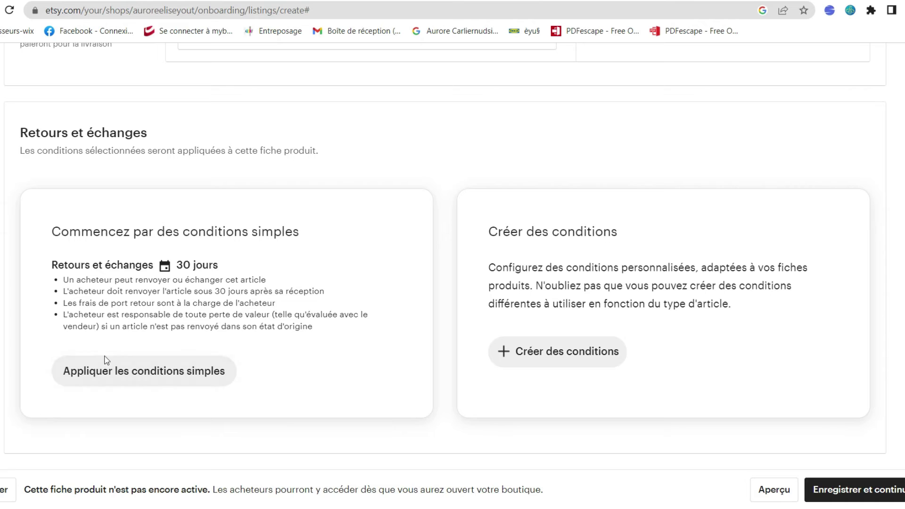
pyautogui.click(548, 352)
pyautogui.scroll(-1, 237, 215)
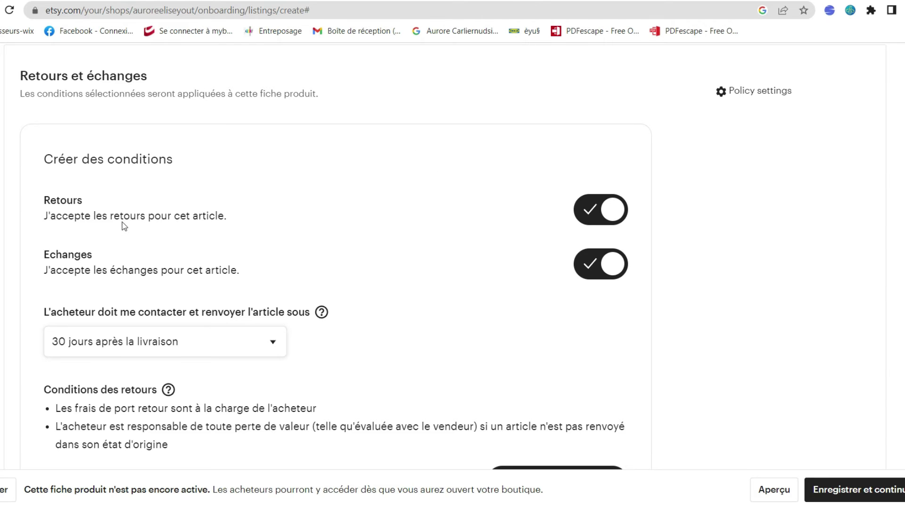
pyautogui.click(593, 211)
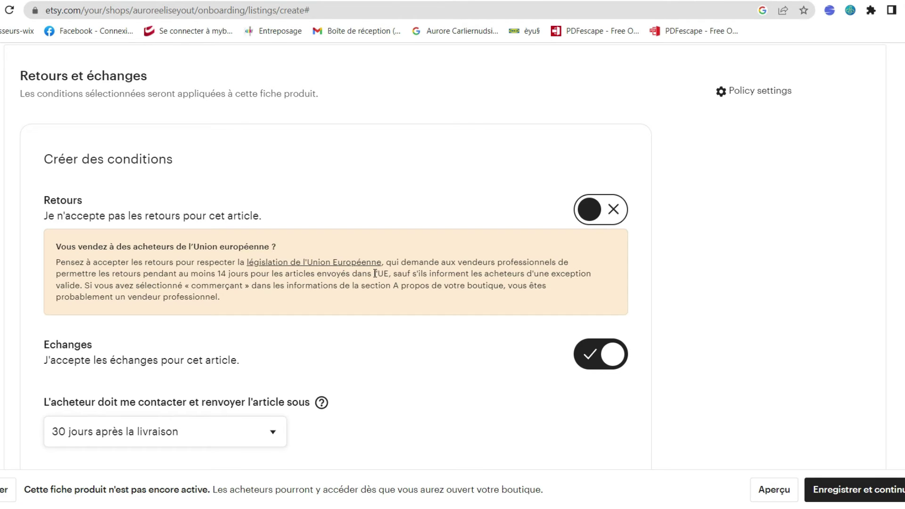
pyautogui.scroll(-5, 522, 249)
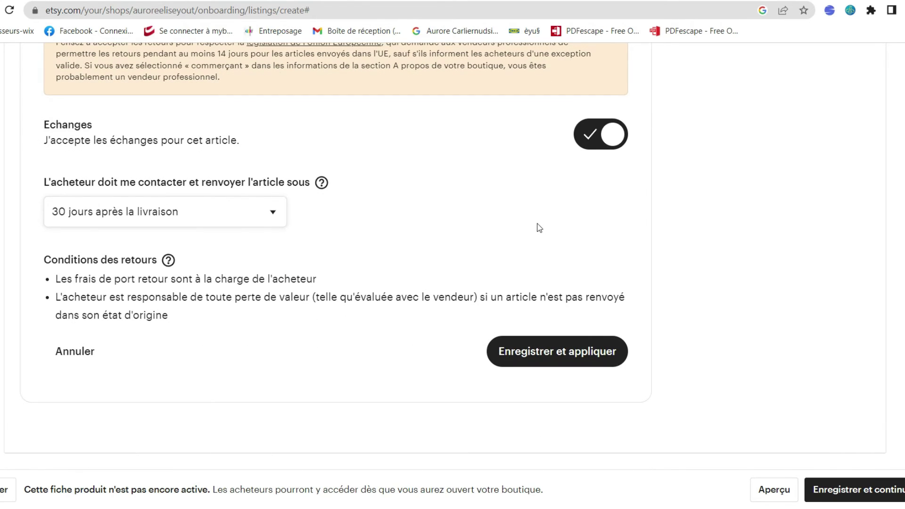
pyautogui.scroll(3, 539, 228)
pyautogui.click(583, 260)
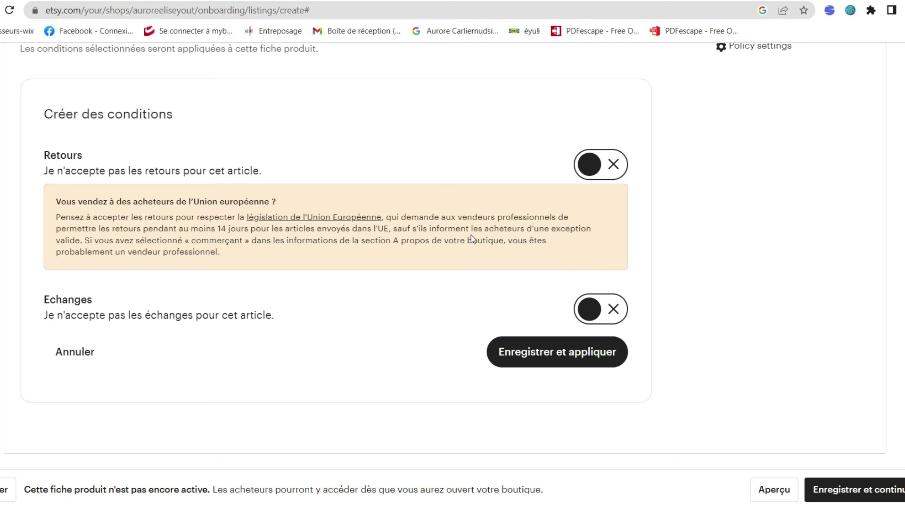
pyautogui.click(88, 351)
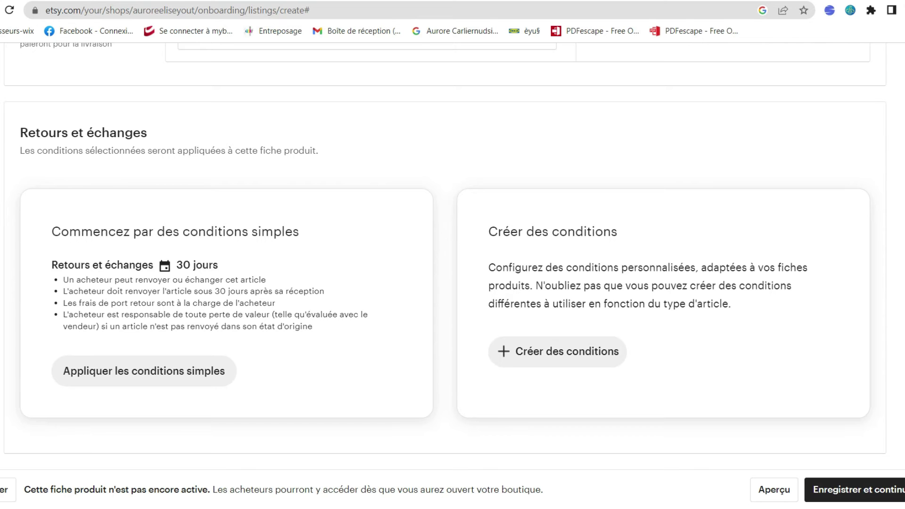
# Save the listing with Enregistrer et continuer to reach the Comment vous serez payé step.
pyautogui.scroll(4, 903, 365)
pyautogui.scroll(-4, 902, 364)
pyautogui.click(867, 487)
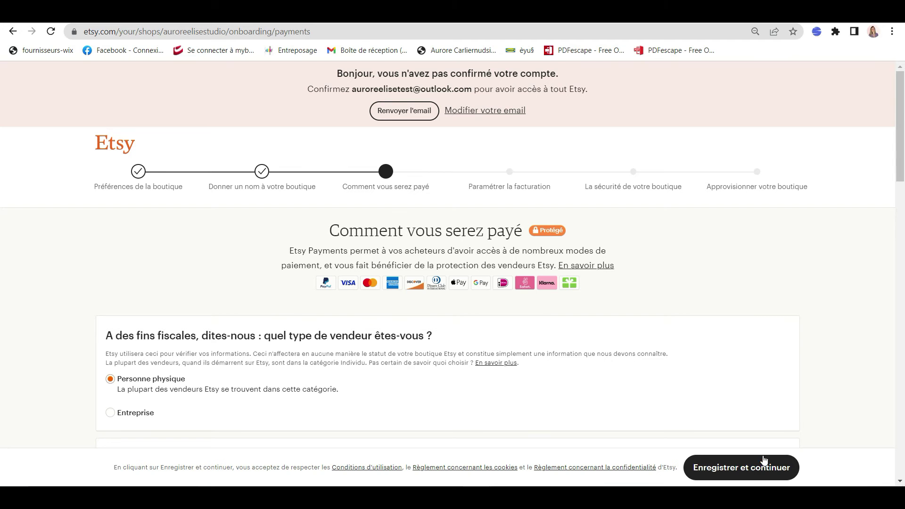
pyautogui.scroll(-3, 742, 297)
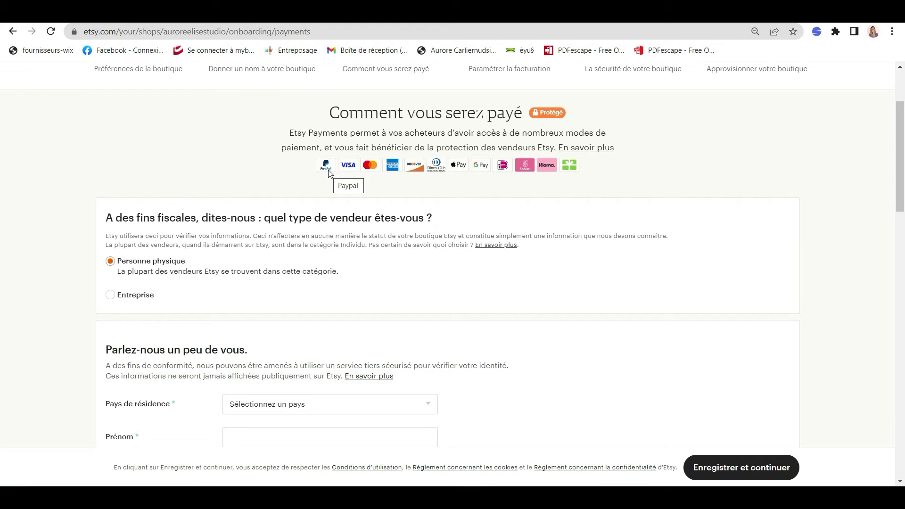
pyautogui.click(114, 295)
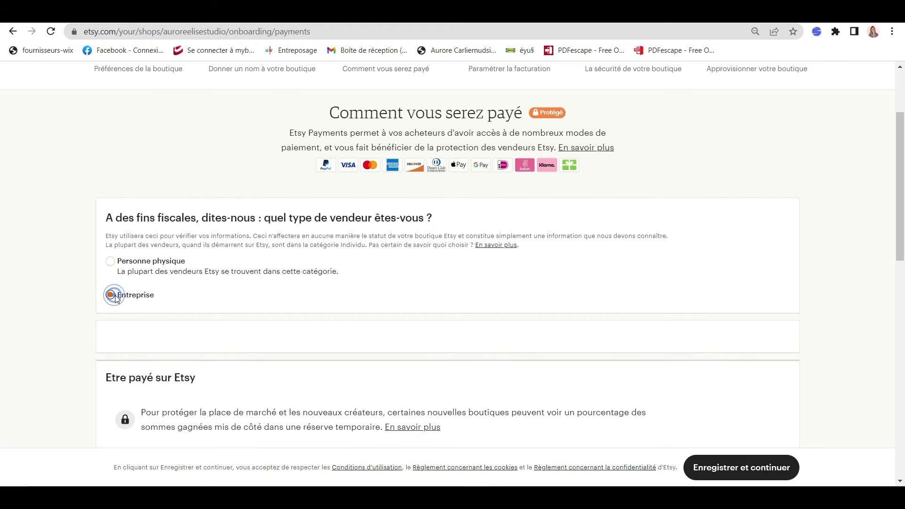
pyautogui.scroll(-6, 116, 299)
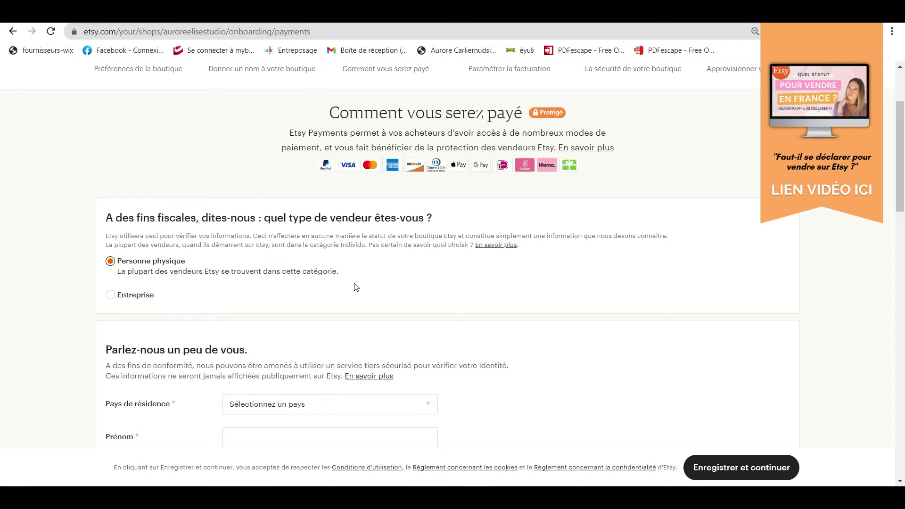
pyautogui.scroll(-2, 356, 287)
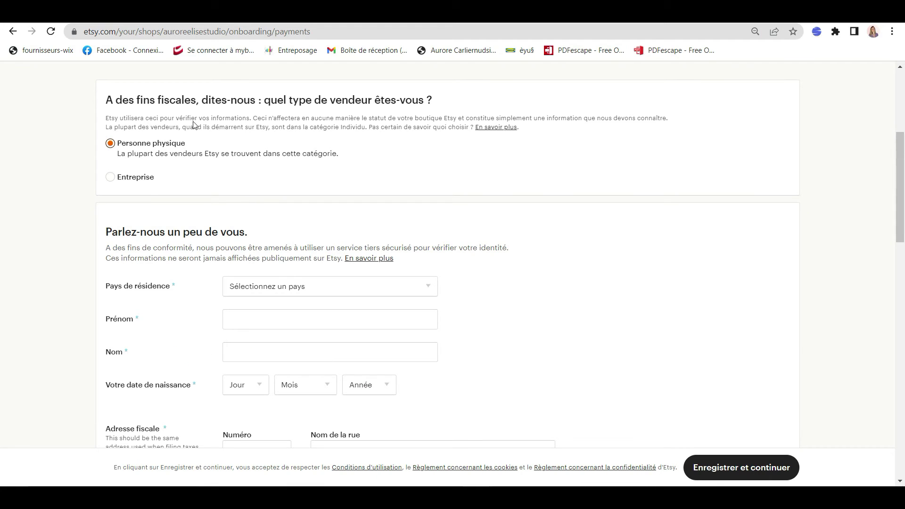
pyautogui.scroll(-2, 310, 216)
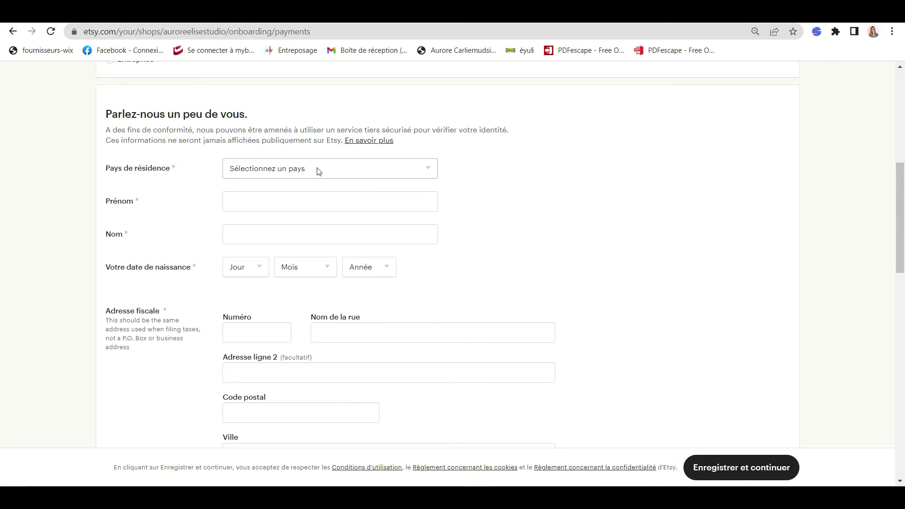
pyautogui.scroll(-9, 465, 201)
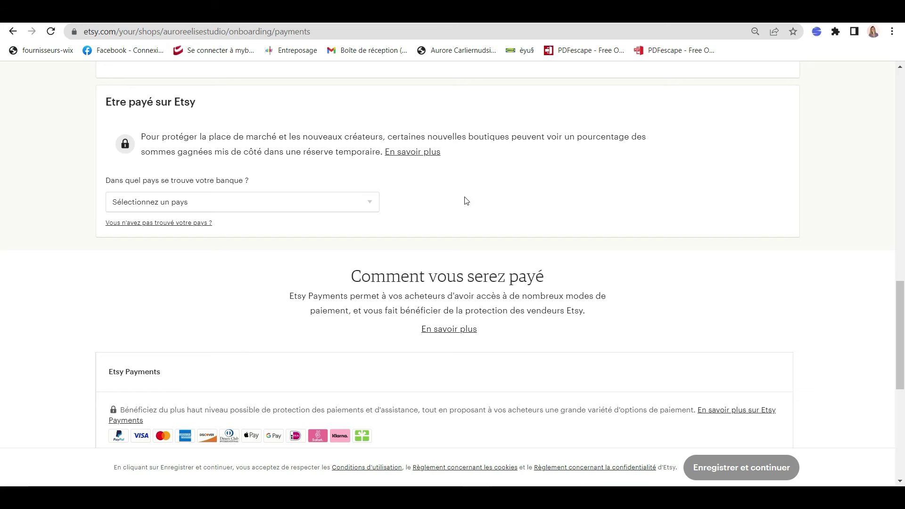
# Set the bank account country to Belgique and put the cursor in the IBAN field.
pyautogui.click(325, 207)
pyautogui.click(329, 274)
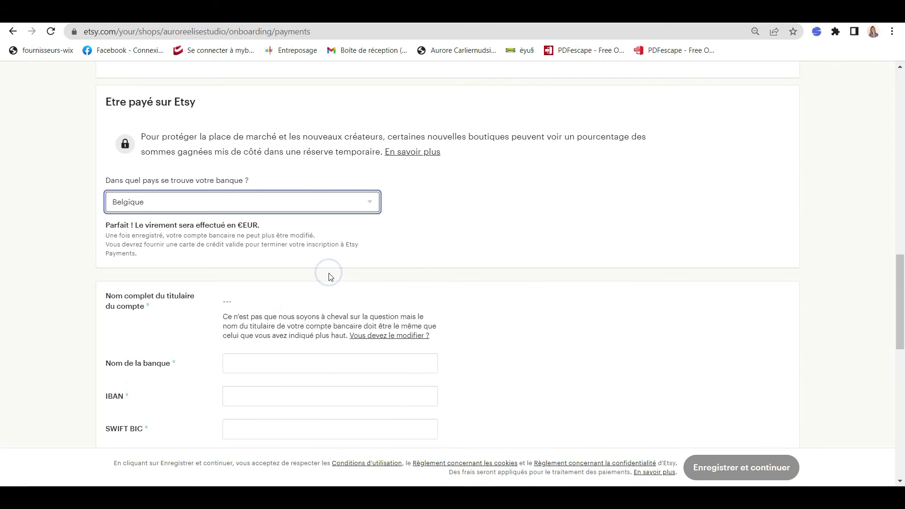
pyautogui.scroll(-3, 325, 241)
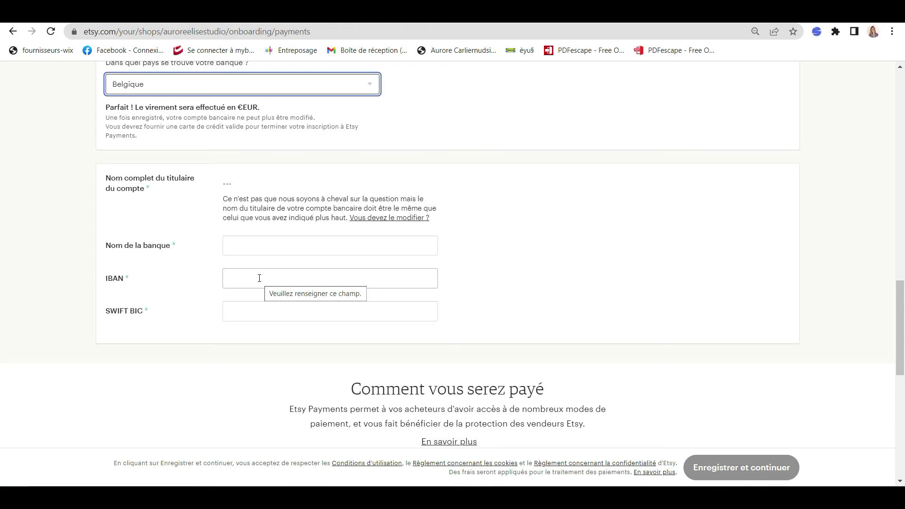
pyautogui.click(239, 276)
pyautogui.click(239, 275)
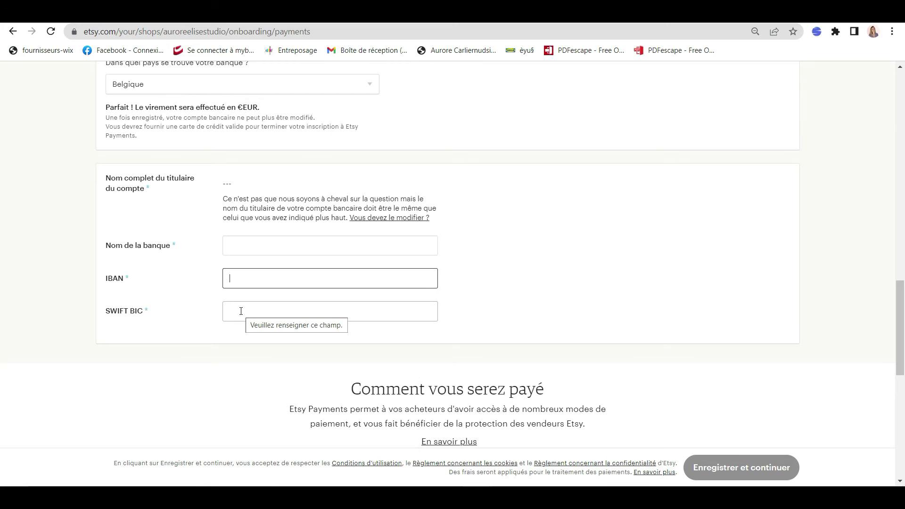
pyautogui.scroll(-1, 239, 309)
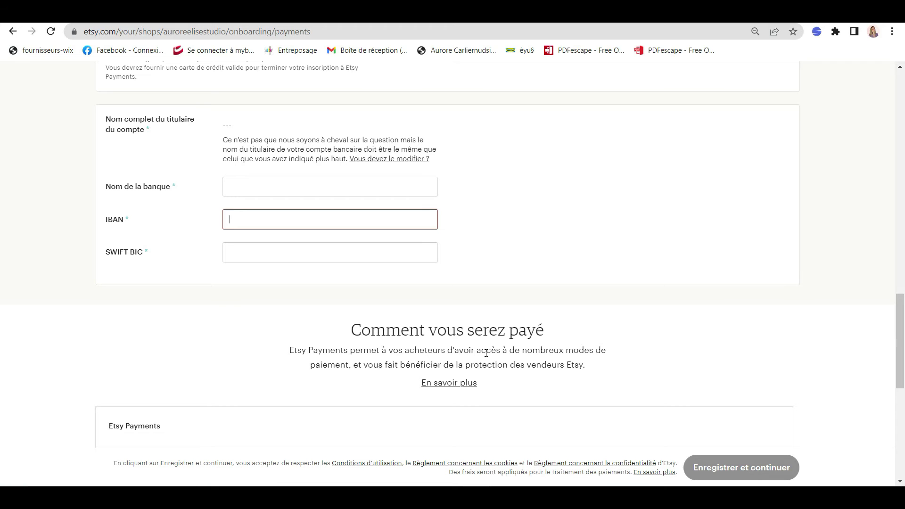
pyautogui.scroll(10, 486, 352)
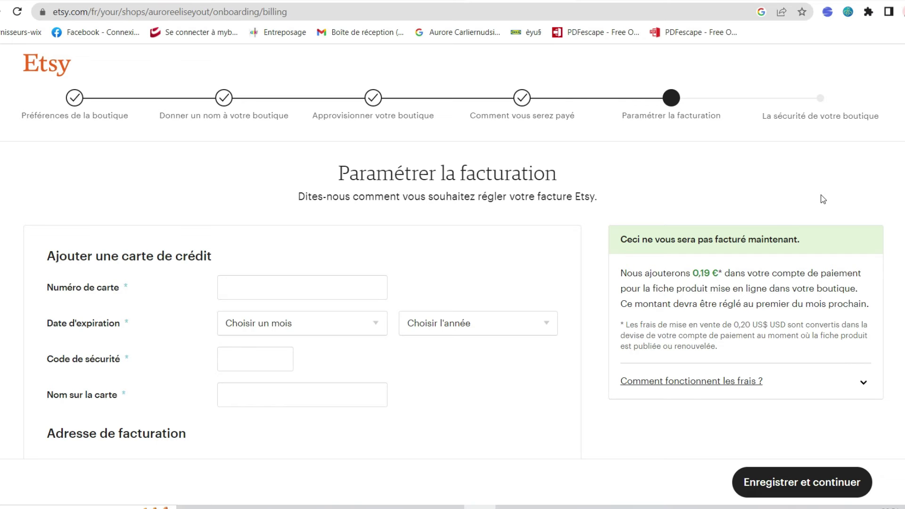
# Scroll through the Paramétrer la facturation credit card and billing address form.
pyautogui.scroll(-3, 664, 358)
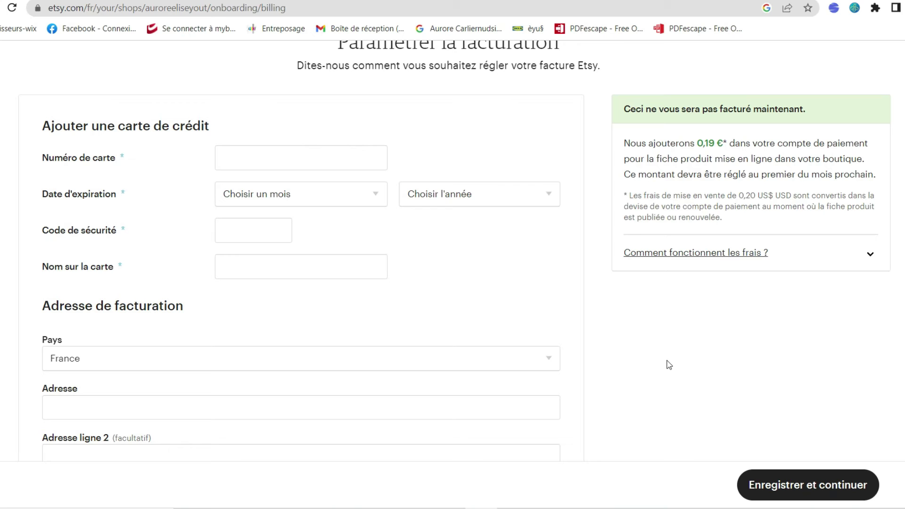
pyautogui.scroll(-7, 662, 283)
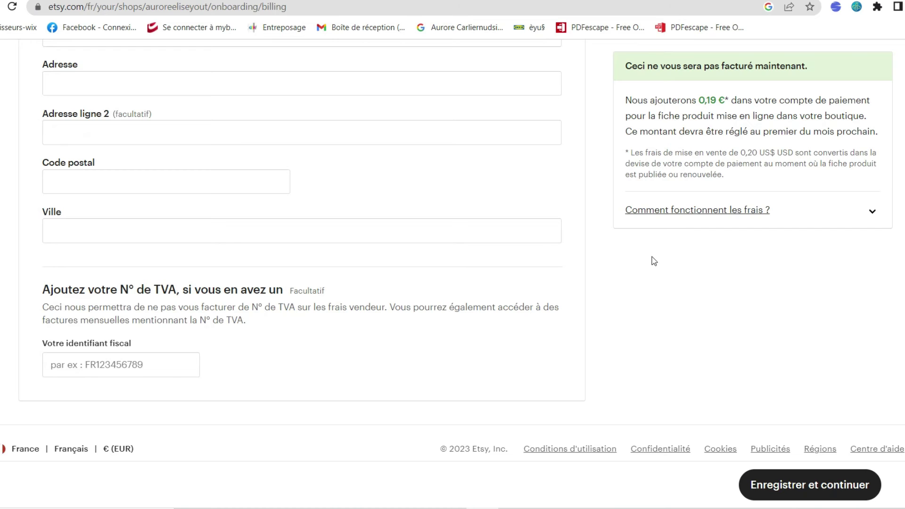
pyautogui.scroll(8, 654, 260)
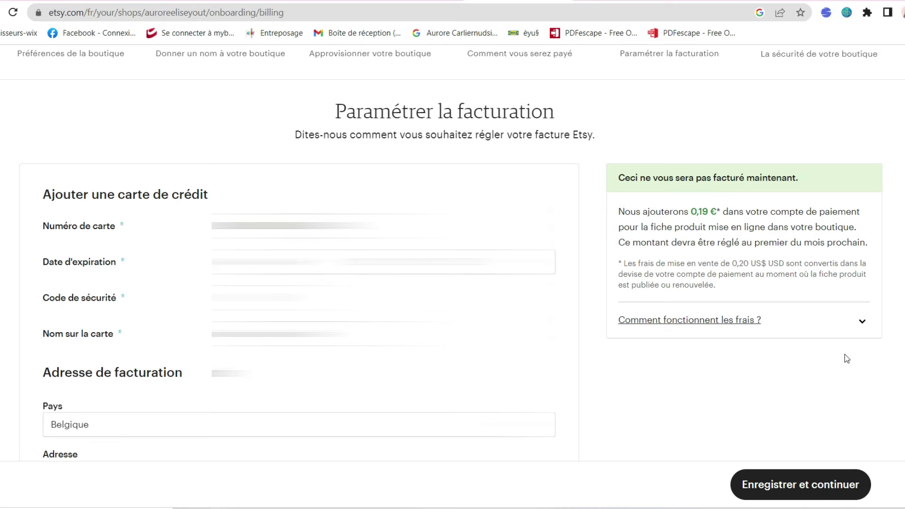
# Save the billing details and advance to the two-step verification security step.
pyautogui.scroll(2, 847, 358)
pyautogui.click(843, 476)
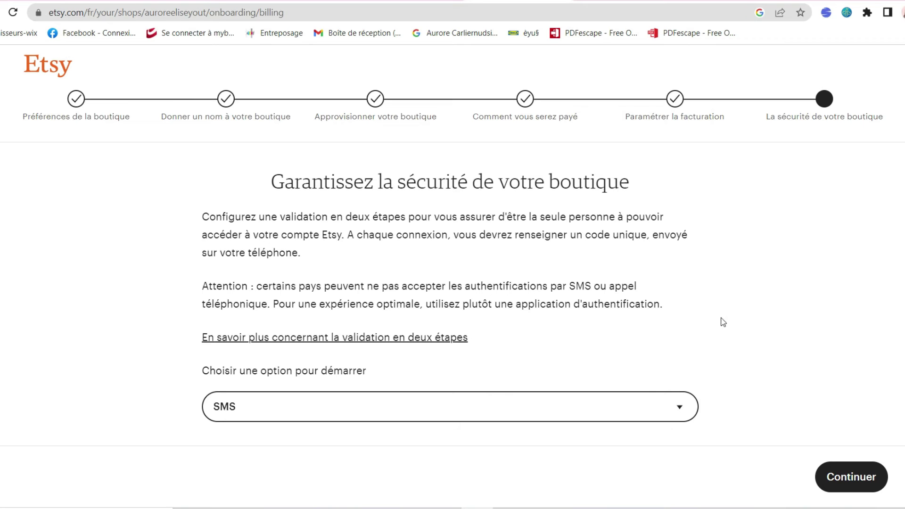
# Keep SMS as the method and proceed to SMS setup, browsing the phone country codes.
pyautogui.click(600, 422)
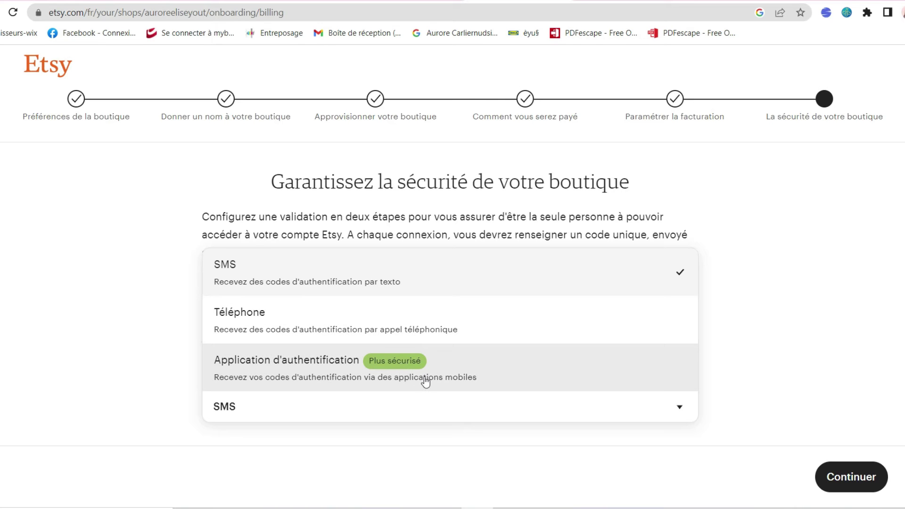
pyautogui.click(292, 276)
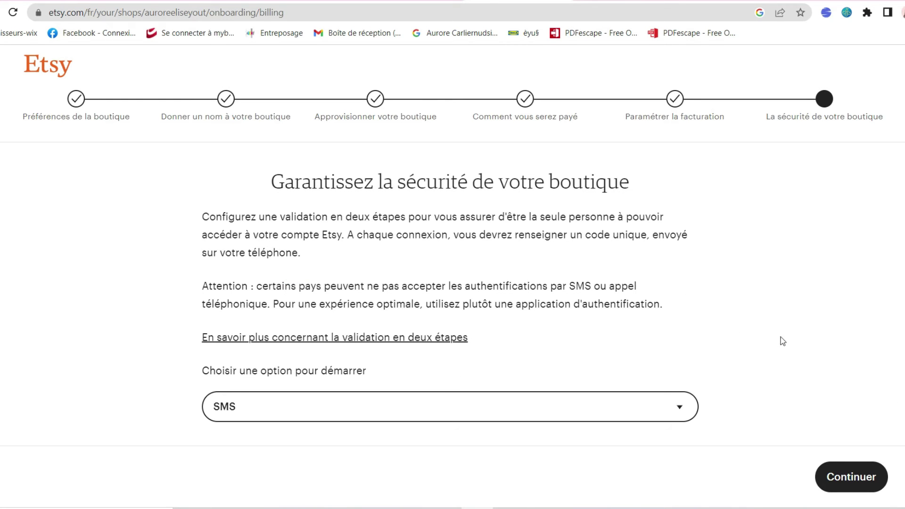
pyautogui.click(861, 487)
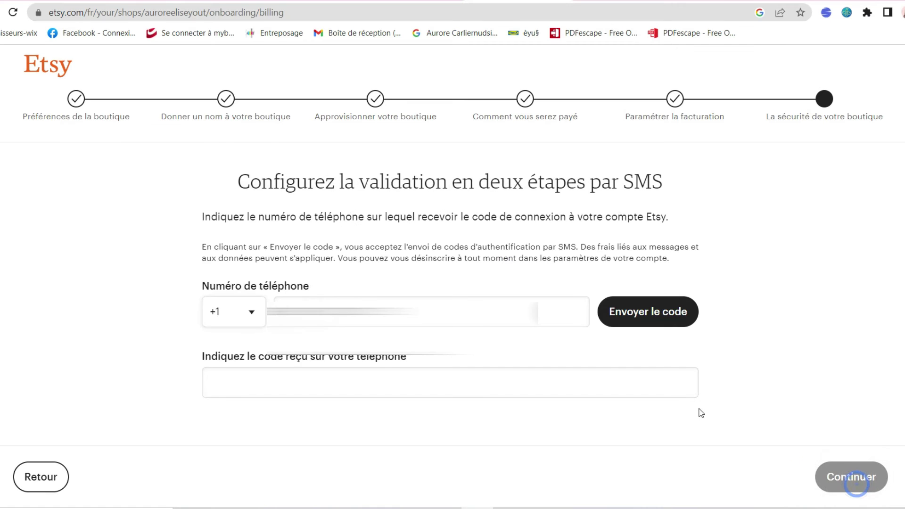
pyautogui.click(252, 313)
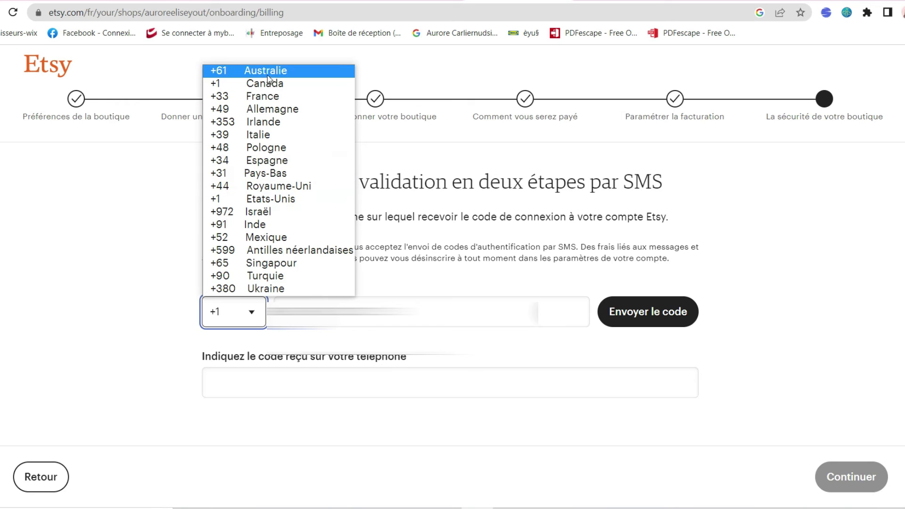
pyautogui.click(461, 276)
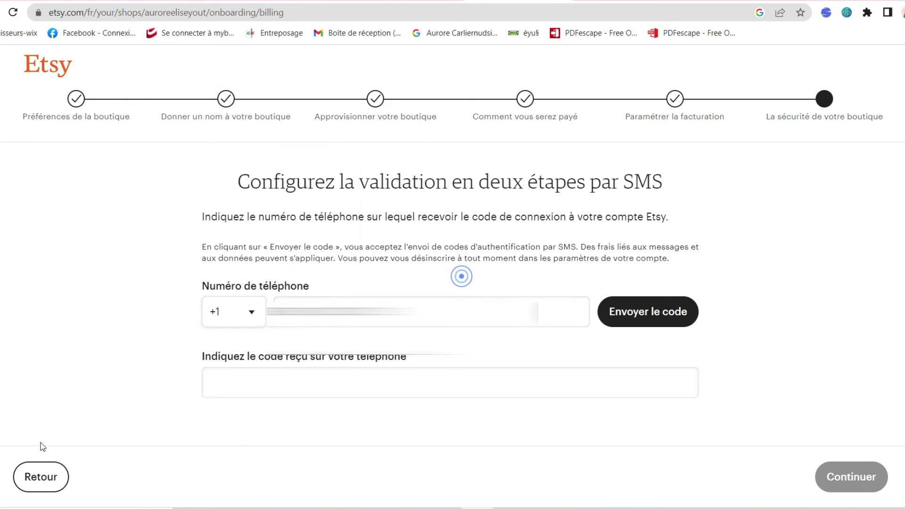
# Go back and choose Application d'authentification as the verification method.
pyautogui.click(40, 477)
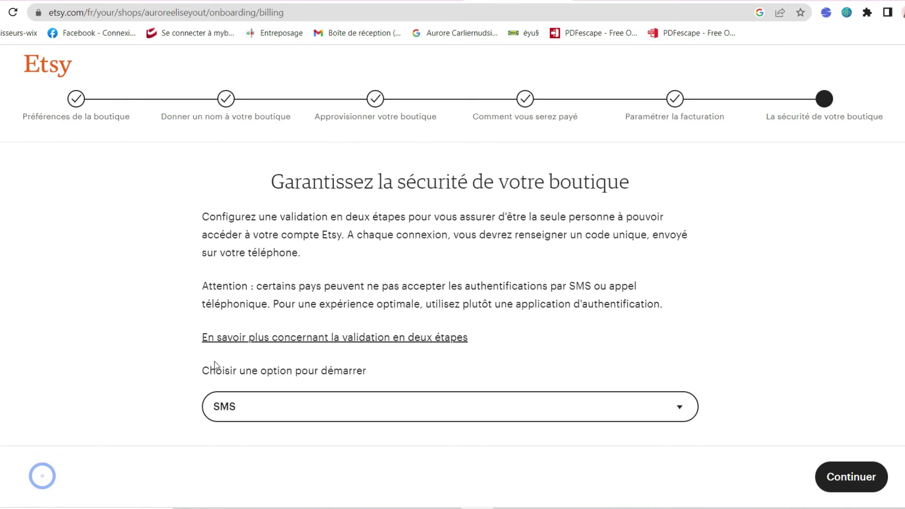
pyautogui.click(362, 417)
pyautogui.click(388, 366)
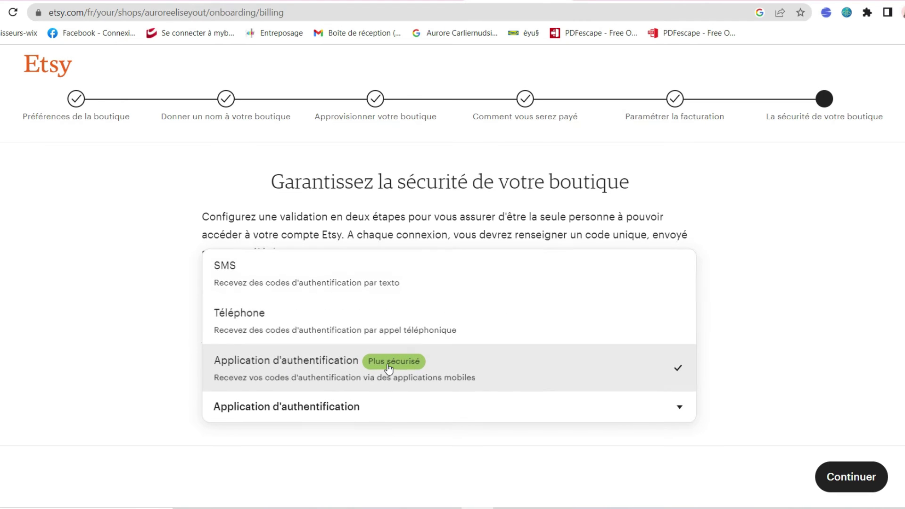
# Continue through the Google Authenticator setup instructions to the QR code step.
pyautogui.click(856, 477)
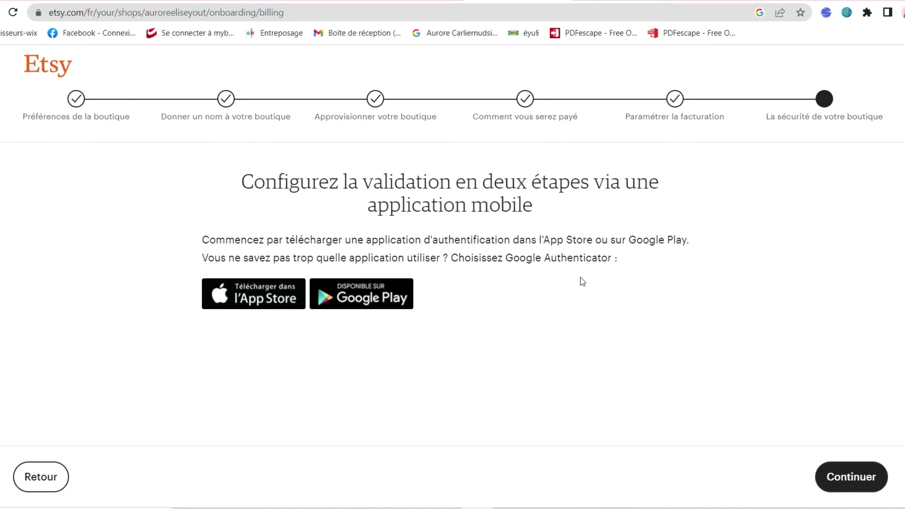
pyautogui.moveTo(505, 258); pyautogui.dragTo(611, 258)
pyautogui.click(636, 266)
pyautogui.click(836, 480)
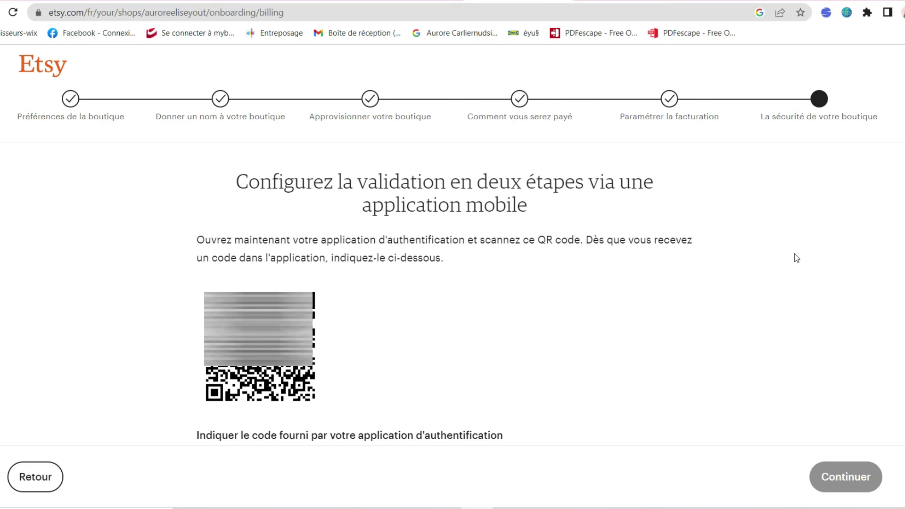
# Enter the authenticator app code, retrying after a rejected code, and submit it.
pyautogui.scroll(-1, 794, 254)
pyautogui.click(423, 404)
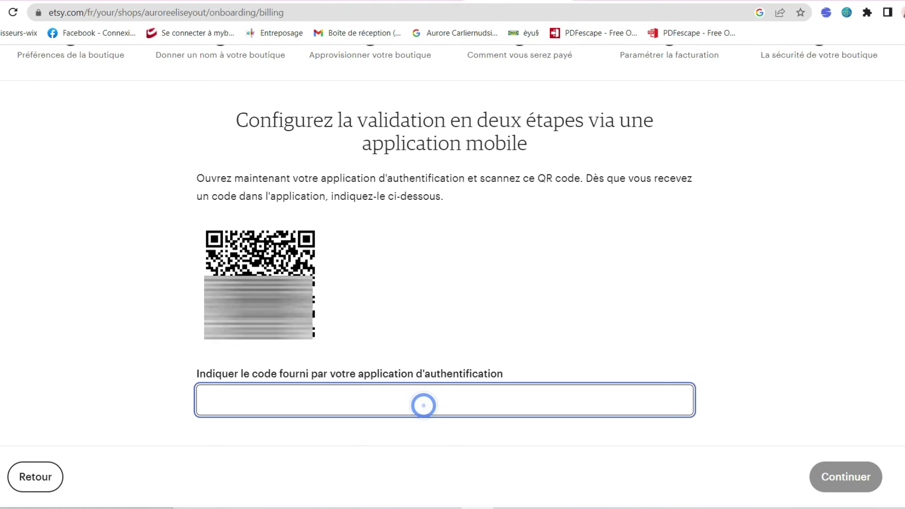
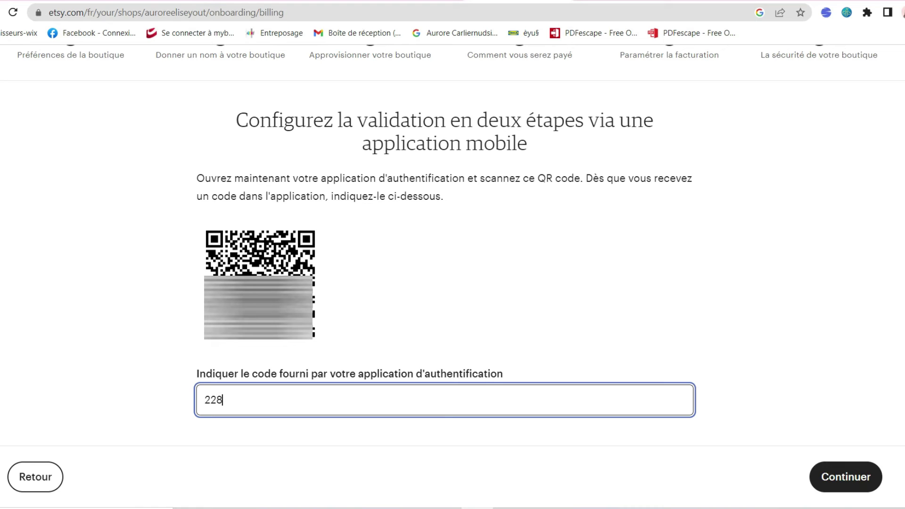
pyautogui.click(841, 477)
pyautogui.doubleClick(554, 397)
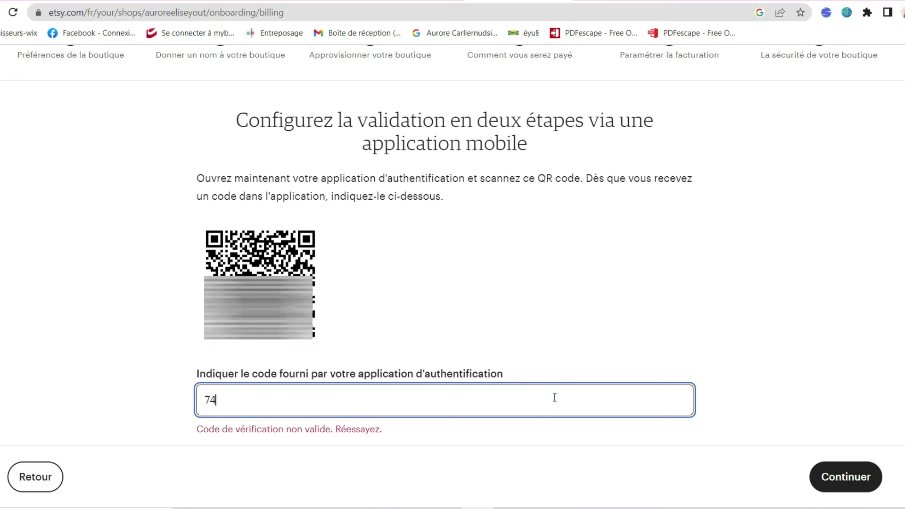
pyautogui.doubleClick(335, 401)
pyautogui.press('Return')
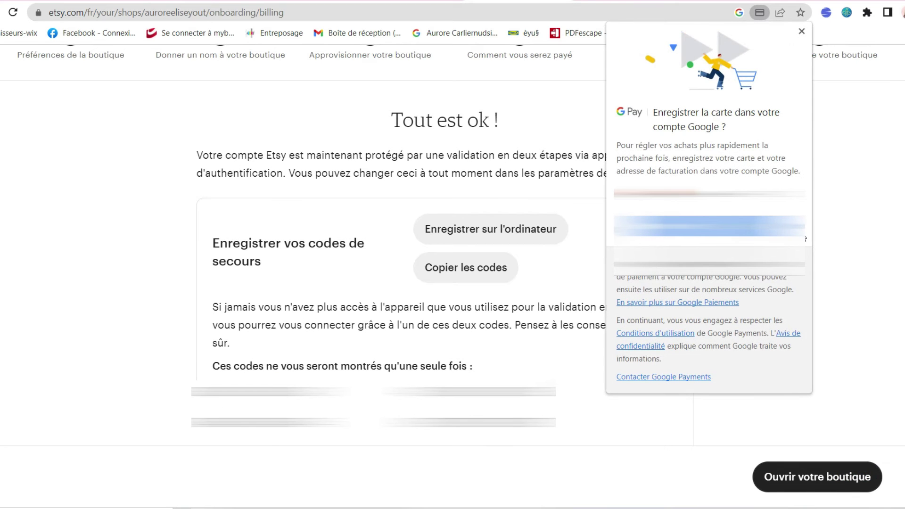
# Dismiss the Google Pay card-saving offer and choose 'Ouvrir votre boutique'.
pyautogui.click(797, 231)
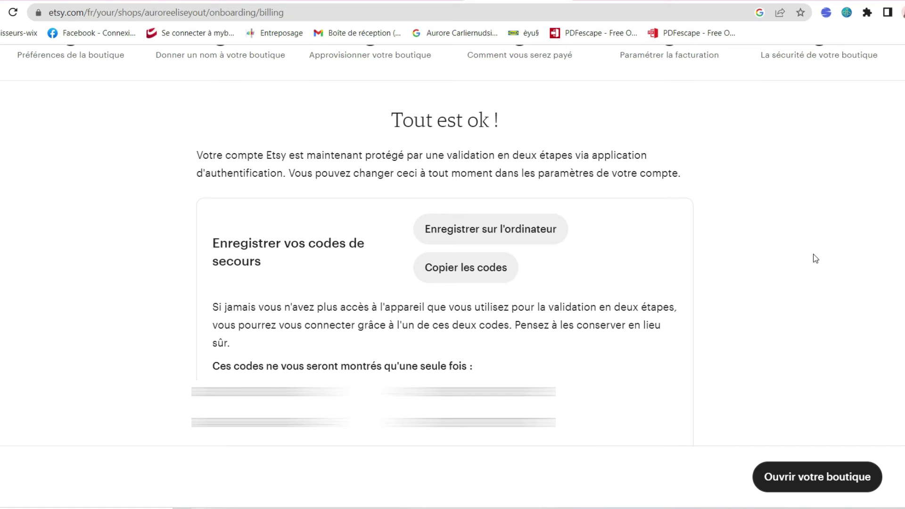
pyautogui.scroll(-2, 820, 250)
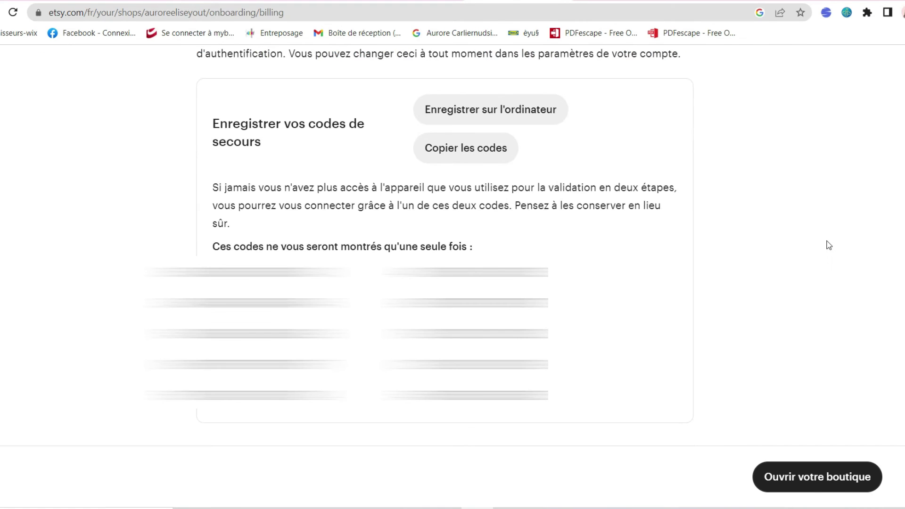
pyautogui.click(832, 482)
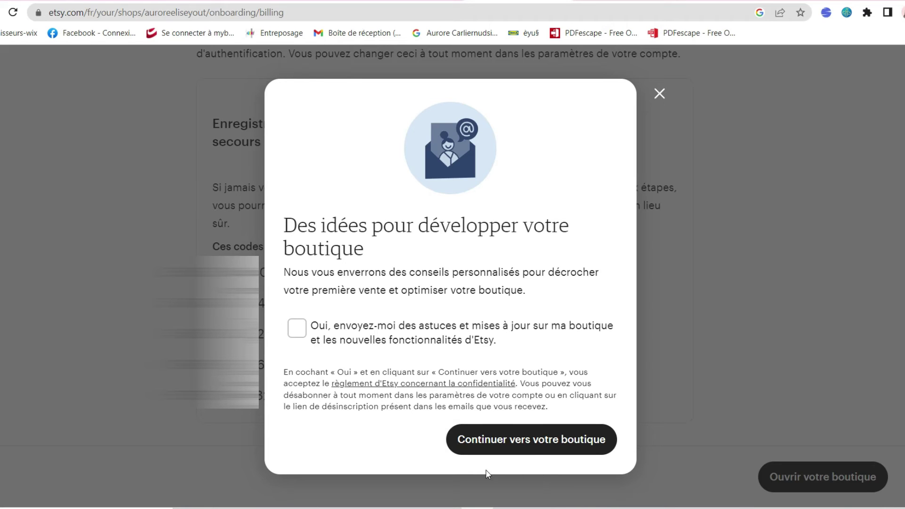
# Continue to the shop dashboard, then open Fiches produits and dismiss the reference-search tip.
pyautogui.click(540, 449)
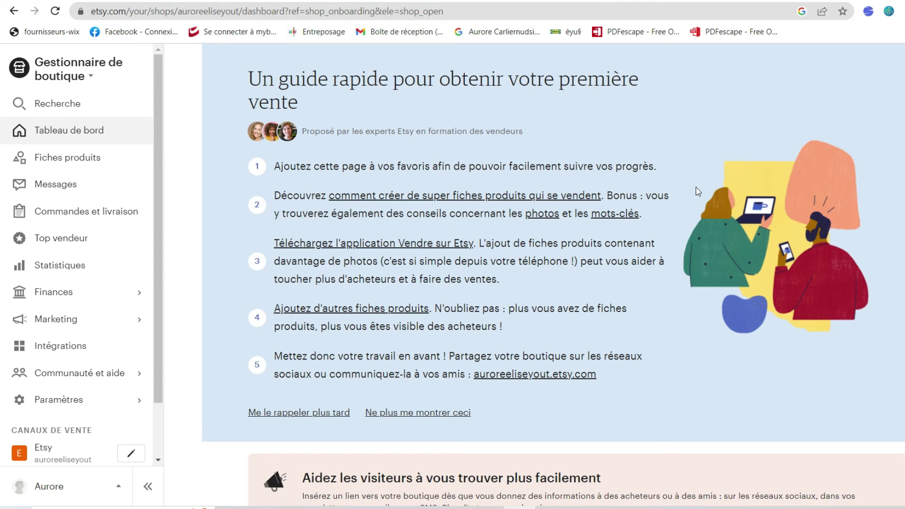
pyautogui.scroll(-5, 698, 191)
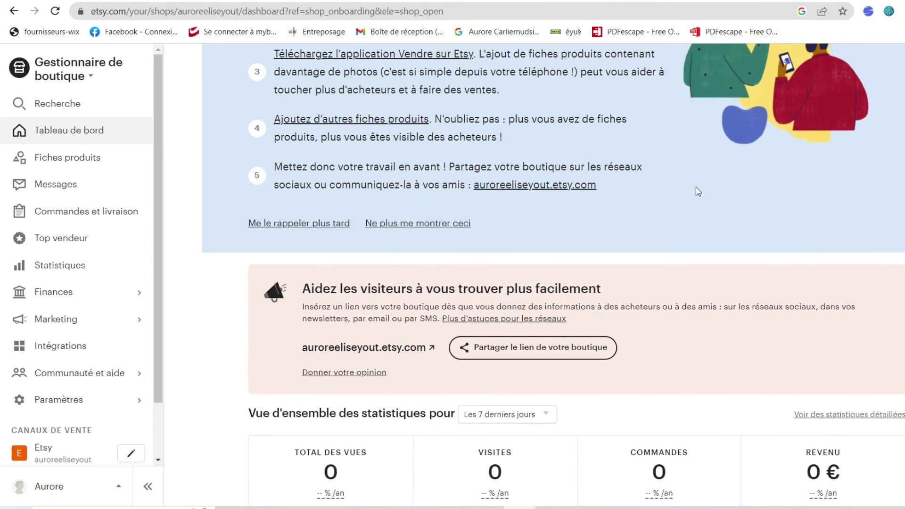
pyautogui.scroll(5, 698, 191)
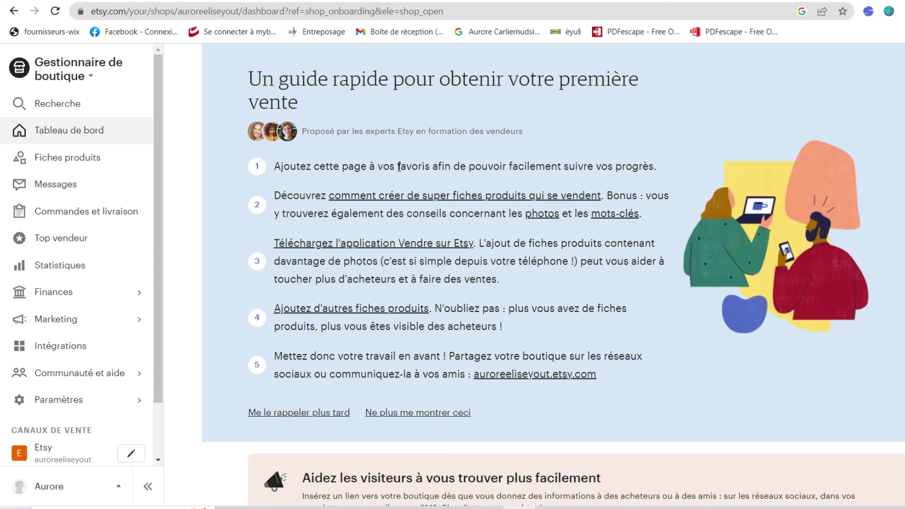
pyautogui.scroll(-4, 479, 326)
pyautogui.scroll(-5, 478, 322)
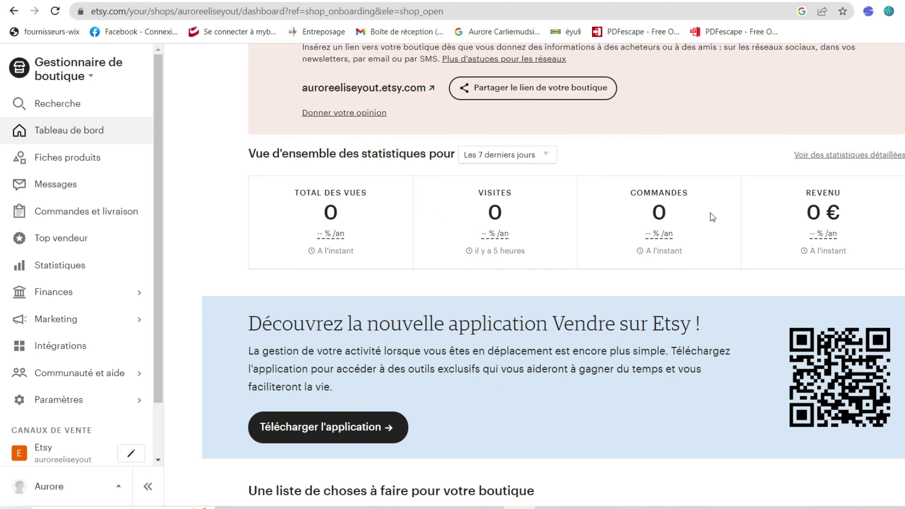
pyautogui.scroll(-9, 823, 222)
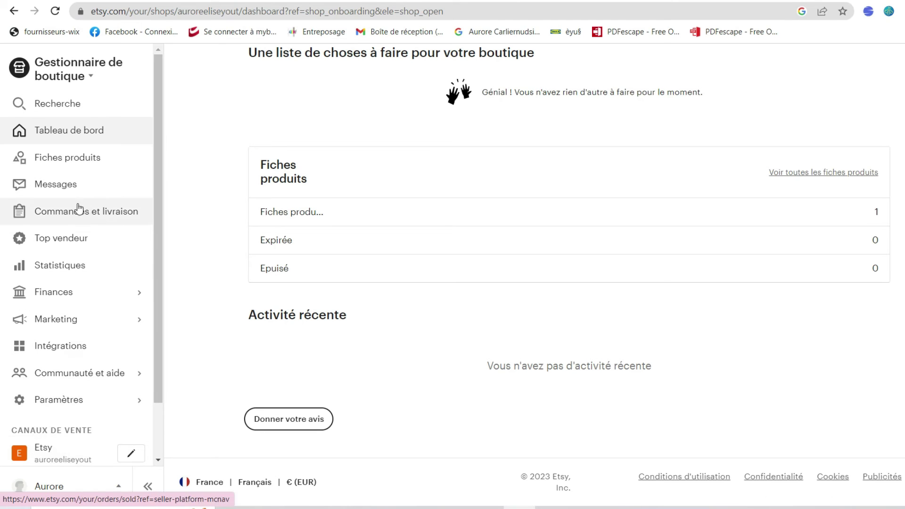
pyautogui.click(44, 165)
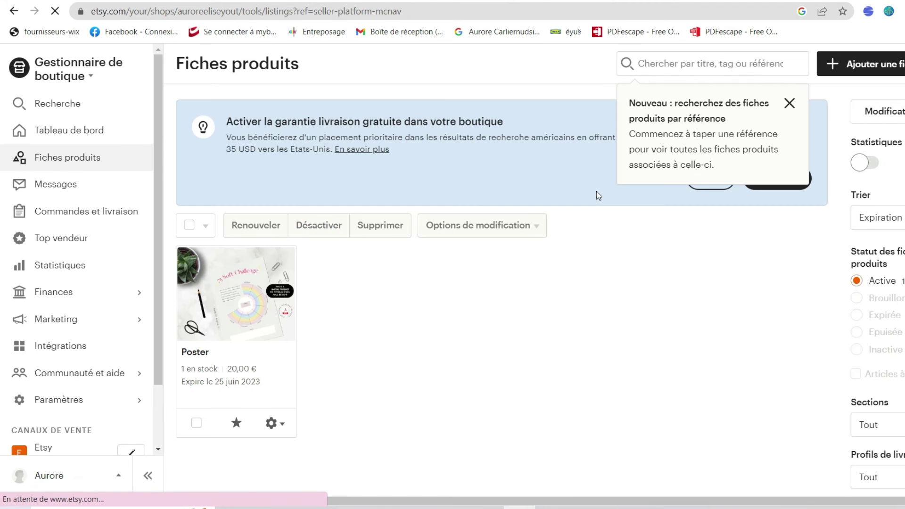
pyautogui.click(789, 103)
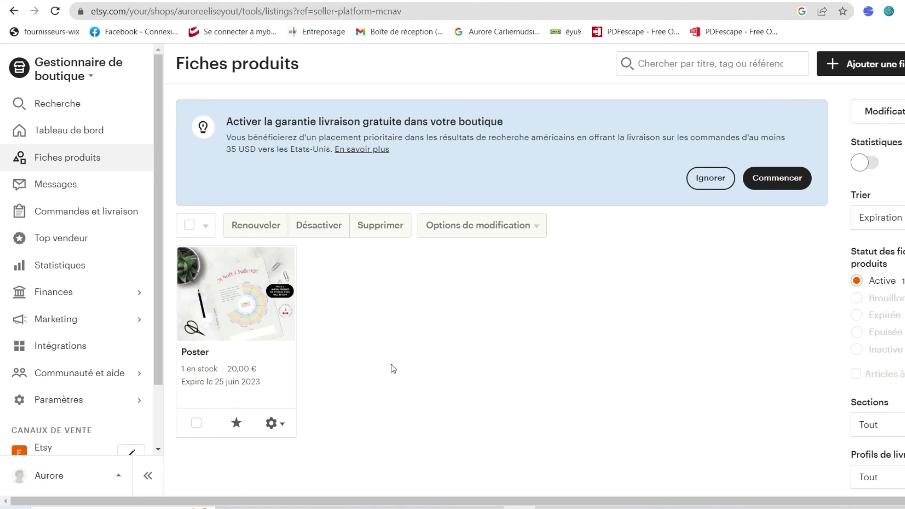
pyautogui.scroll(-1, 393, 368)
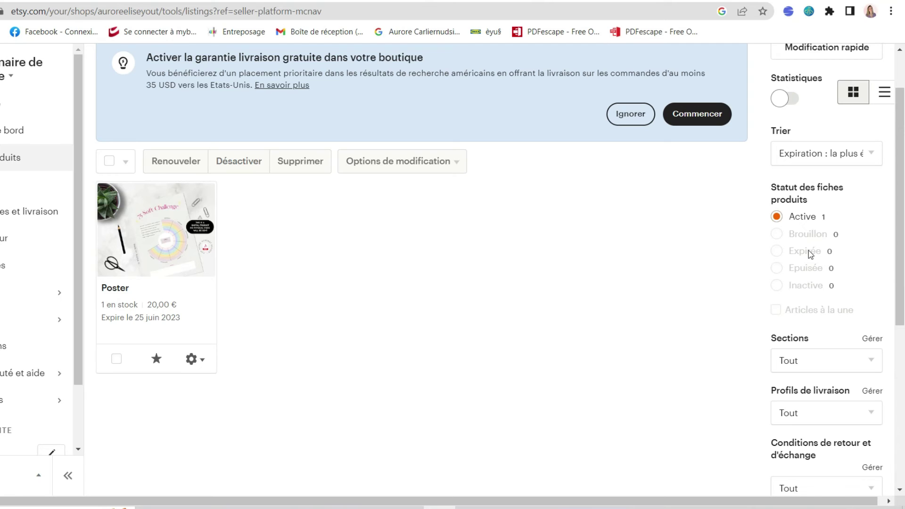
pyautogui.scroll(-3, 845, 289)
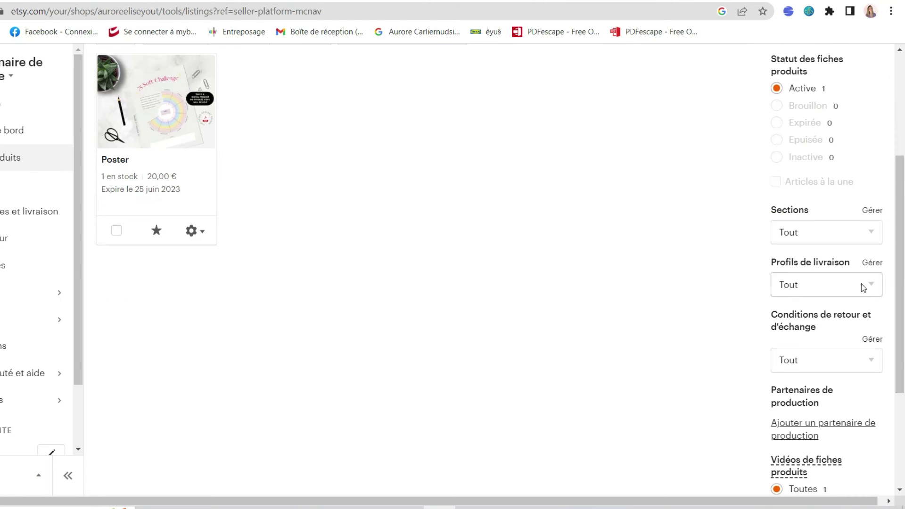
pyautogui.click(876, 230)
pyautogui.click(874, 231)
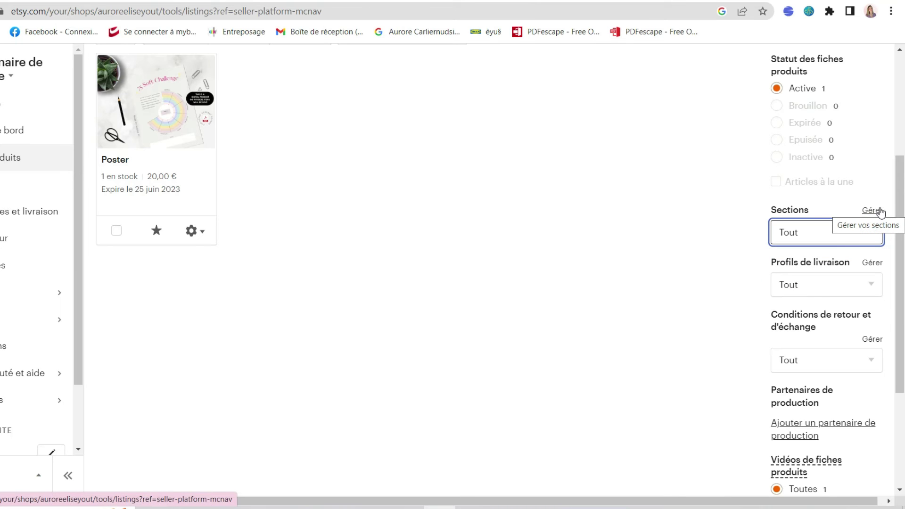
pyautogui.scroll(-2, 880, 212)
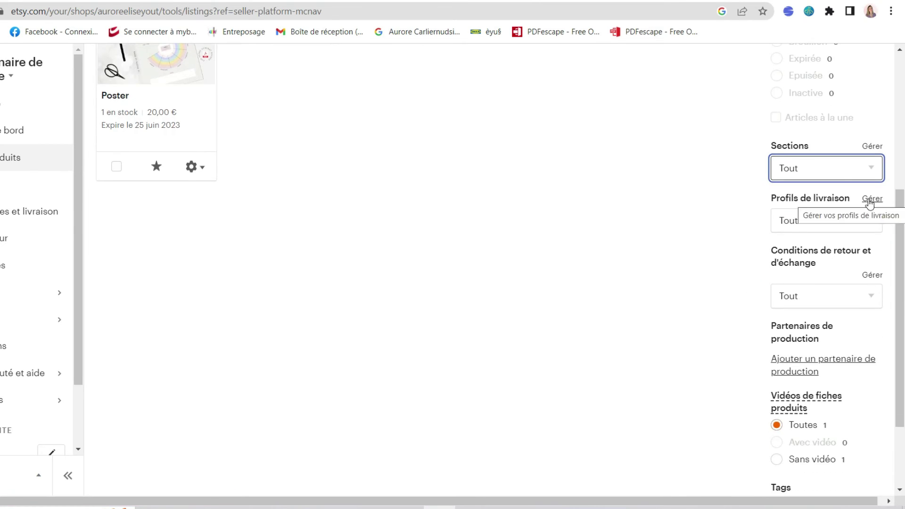
pyautogui.scroll(-2, 882, 210)
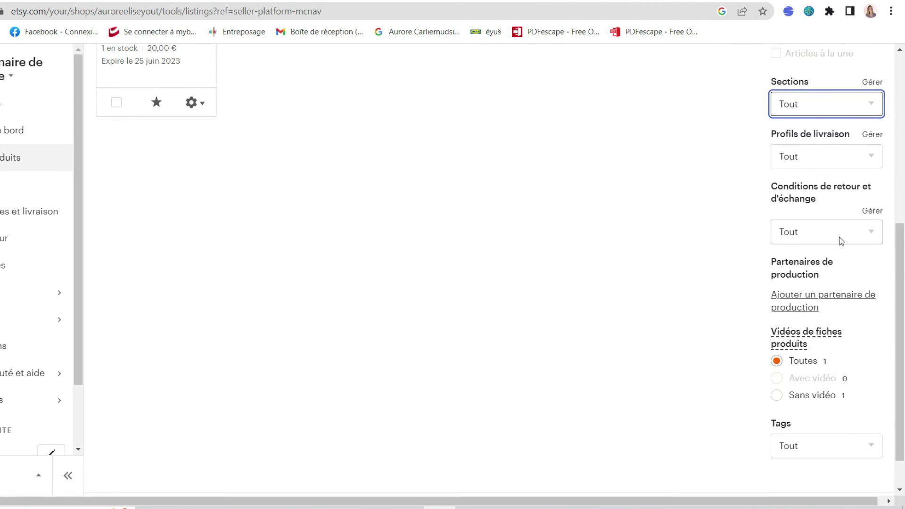
pyautogui.scroll(-2, 882, 218)
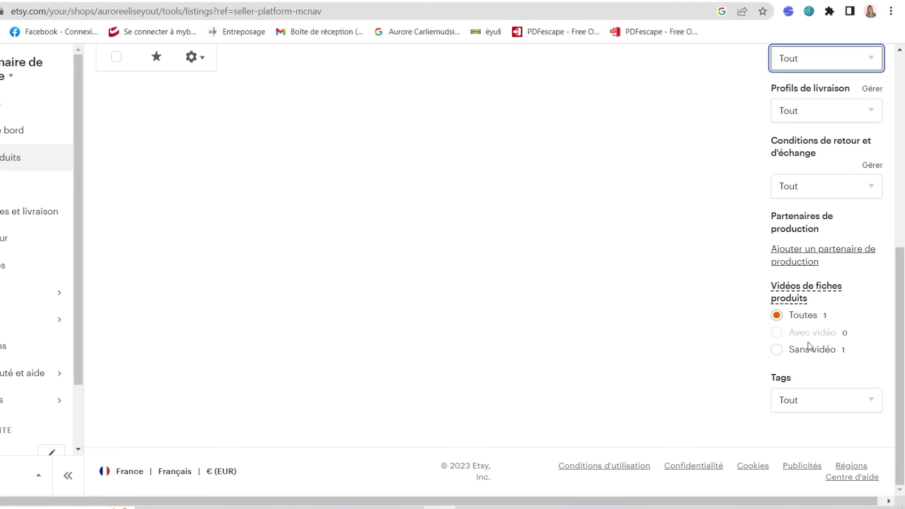
pyautogui.scroll(8, 808, 342)
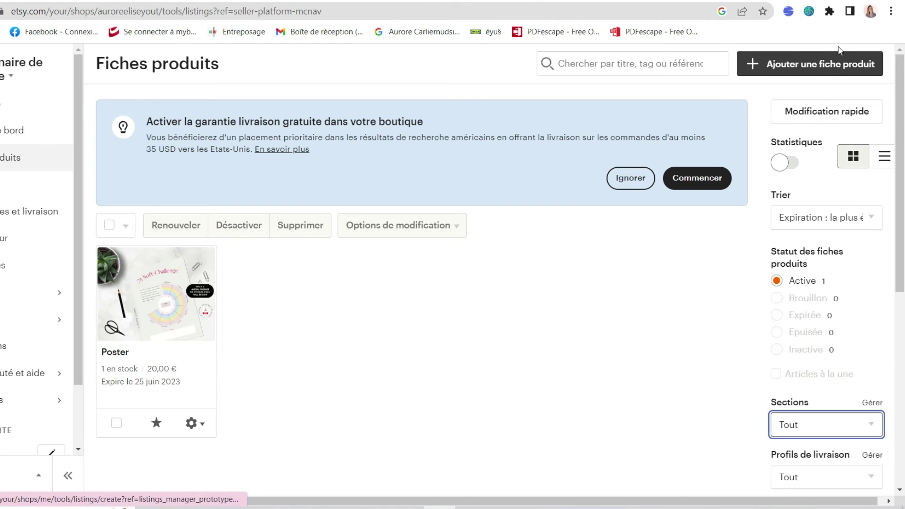
# Preview the 'Ajouter une fiche produit' form, return to listings, and open Messages.
pyautogui.click(829, 66)
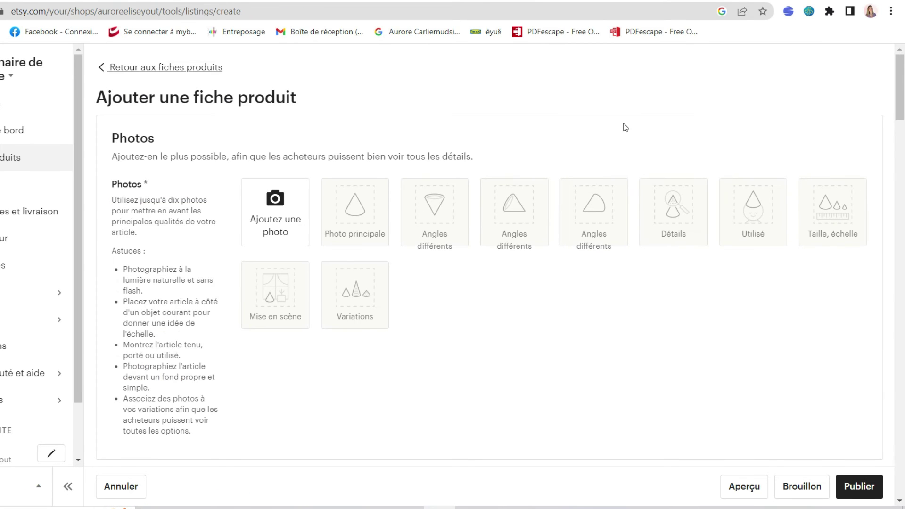
pyautogui.scroll(-20, 612, 163)
pyautogui.scroll(15, 617, 358)
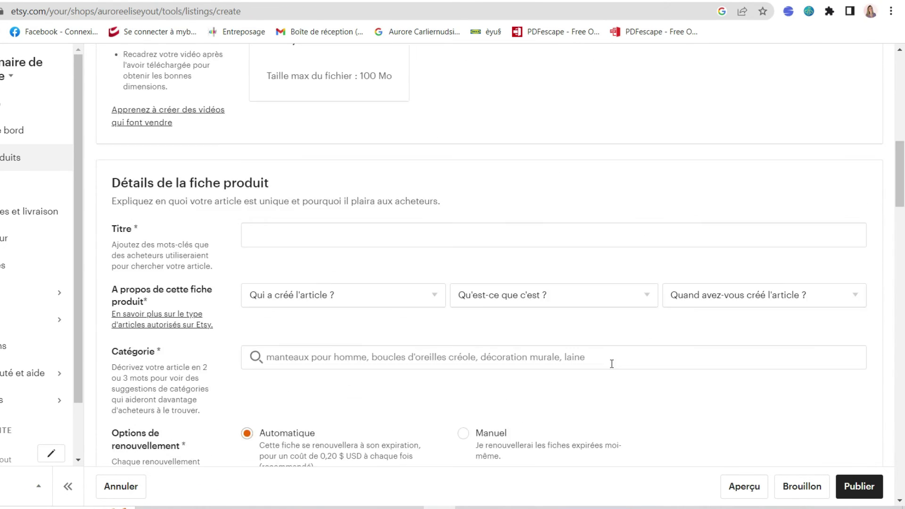
pyautogui.click(10, 157)
pyautogui.click(77, 194)
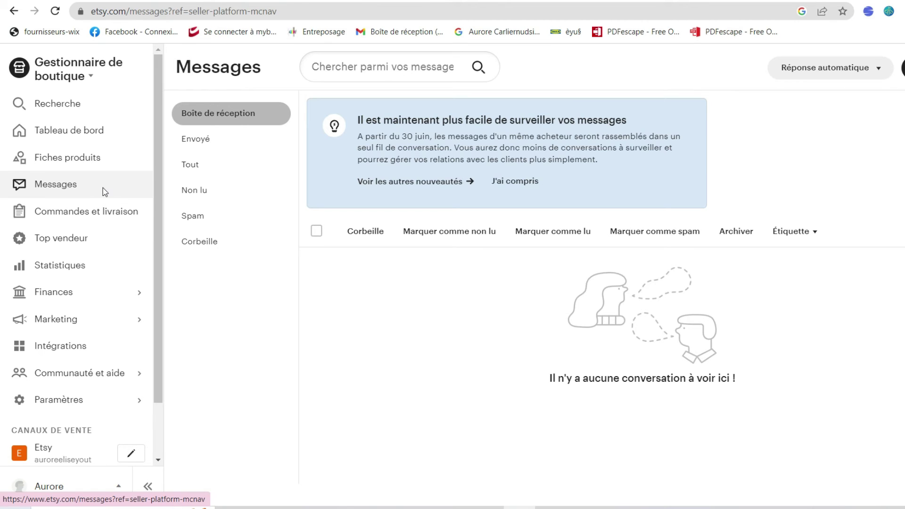
# Open the Commandes et livraison section from the sidebar.
pyautogui.click(79, 217)
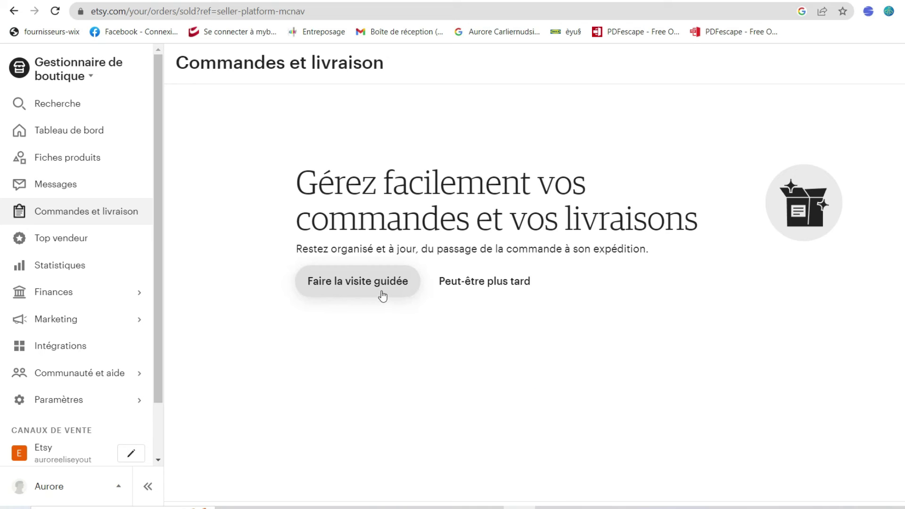
# Skip the orders guided tour and review the Top vendeur eligibility page.
pyautogui.click(496, 287)
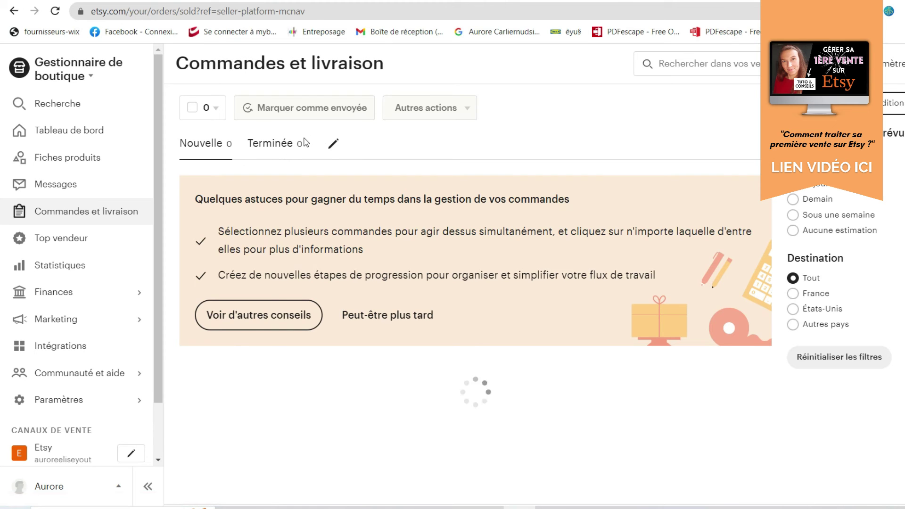
pyautogui.click(64, 244)
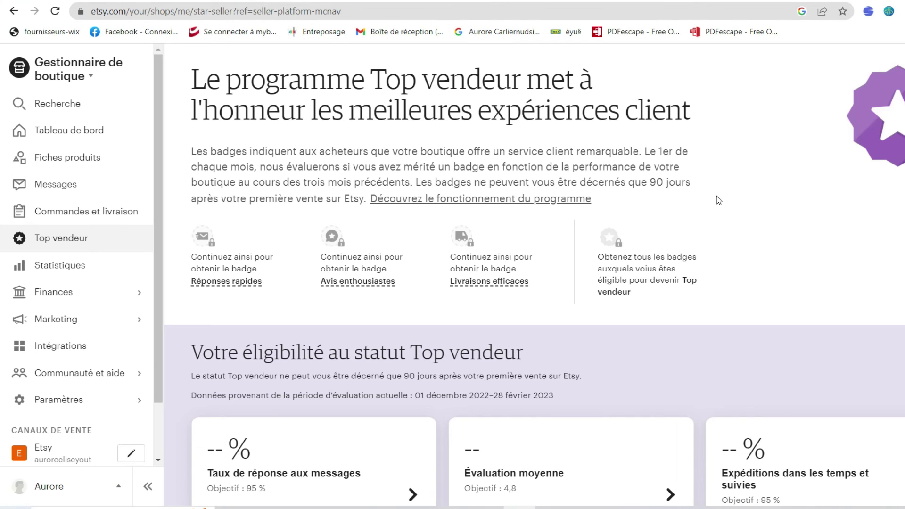
pyautogui.scroll(-10, 494, 259)
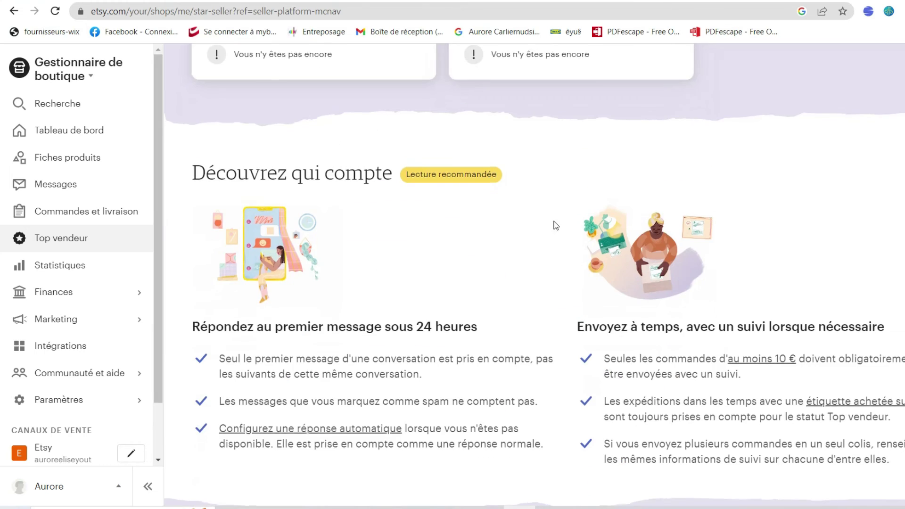
pyautogui.scroll(-12, 556, 225)
pyautogui.scroll(18, 588, 222)
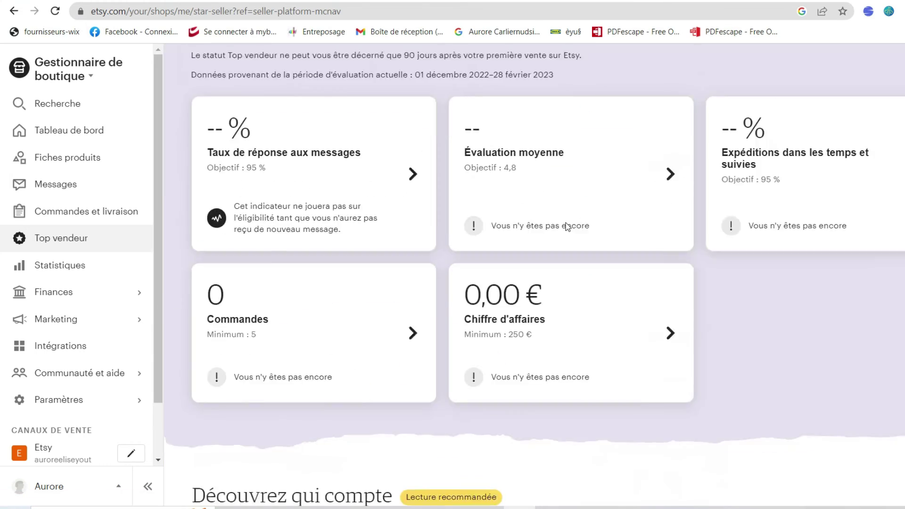
pyautogui.scroll(8, 568, 226)
# Open Statistiques, check the date-range options, scroll the stats, and toggle the Finances submenu.
pyautogui.click(70, 275)
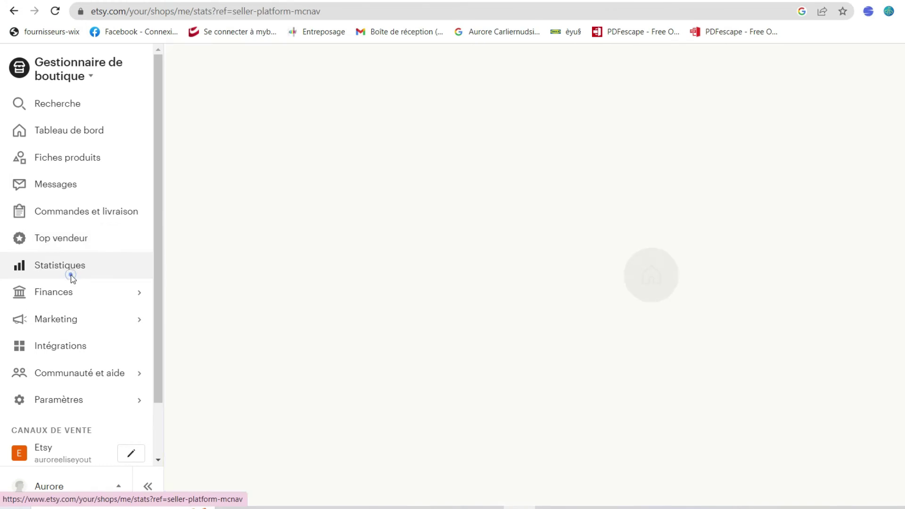
pyautogui.moveTo(287, 322)
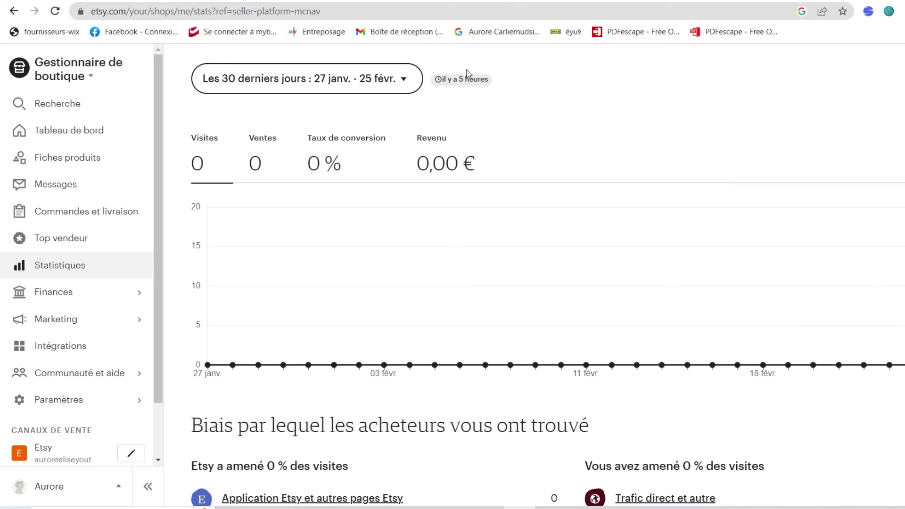
pyautogui.click(408, 79)
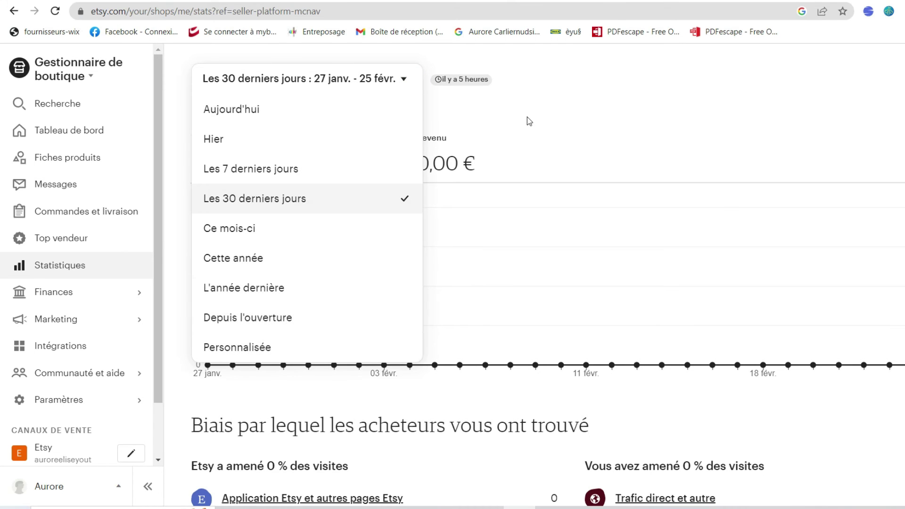
pyautogui.click(617, 132)
pyautogui.scroll(-7, 660, 177)
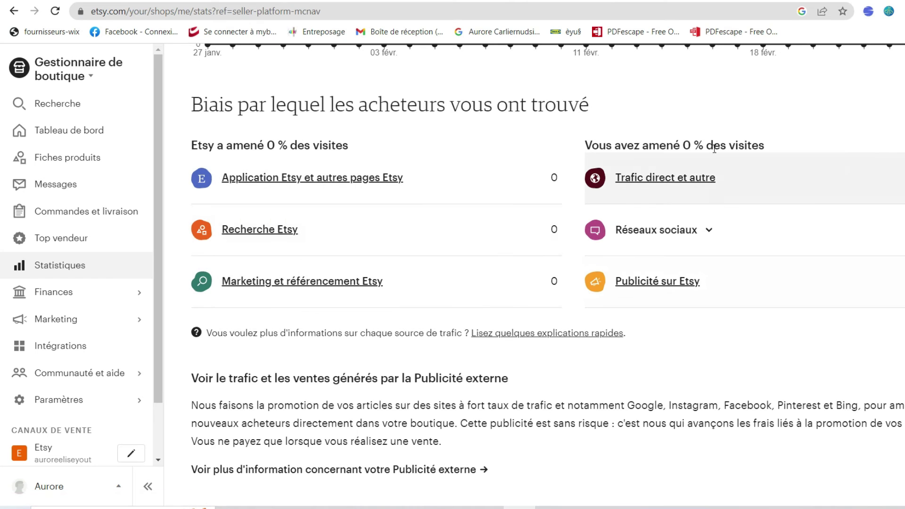
pyautogui.scroll(-3, 589, 261)
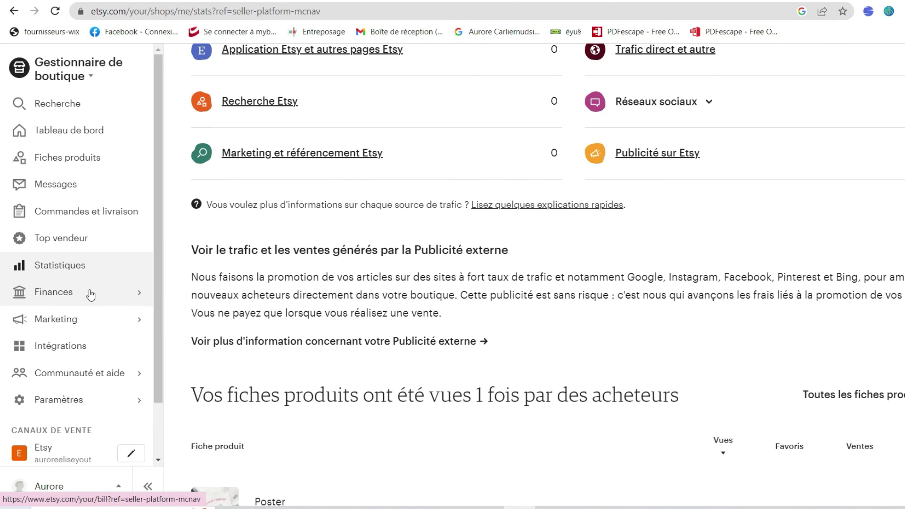
pyautogui.click(53, 295)
pyautogui.click(140, 295)
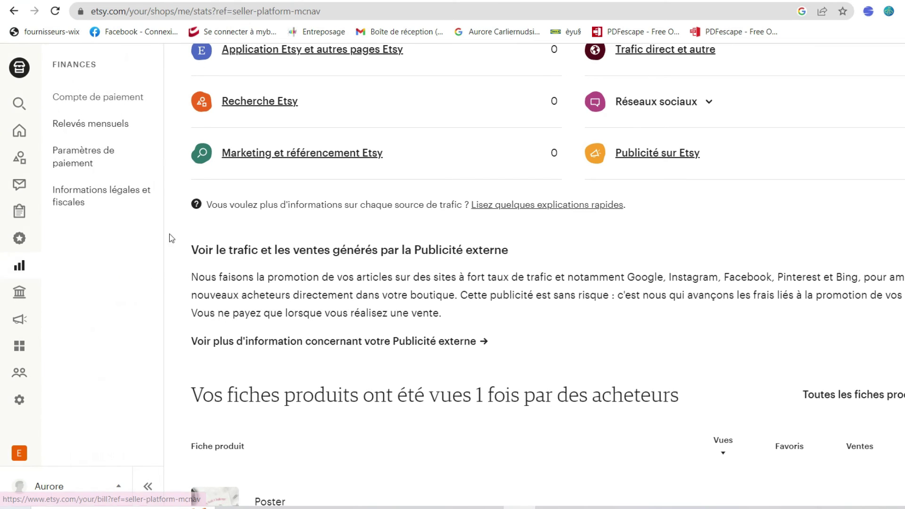
# Open Finances > Compte de paiement and expand the Frais, Marketing and Ventes breakdowns.
pyautogui.click(140, 293)
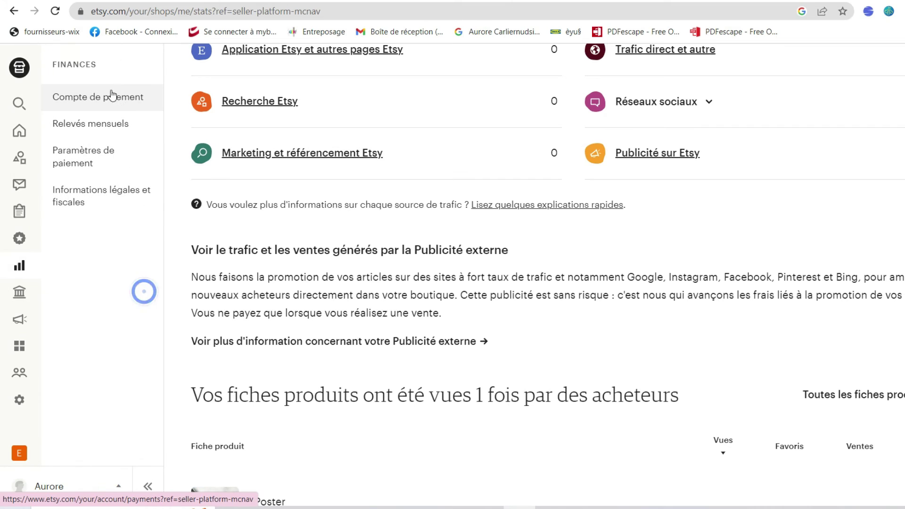
pyautogui.click(103, 99)
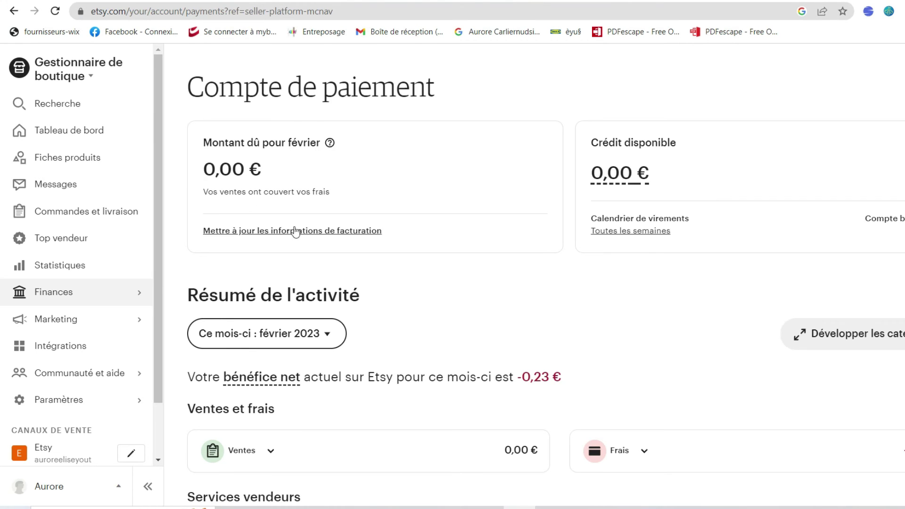
pyautogui.moveTo(331, 148)
pyautogui.scroll(-5, 709, 247)
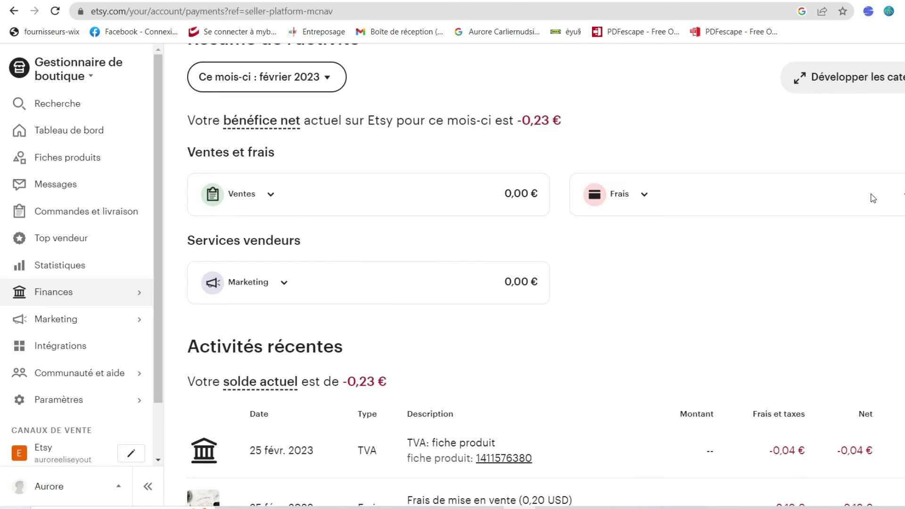
pyautogui.click(644, 195)
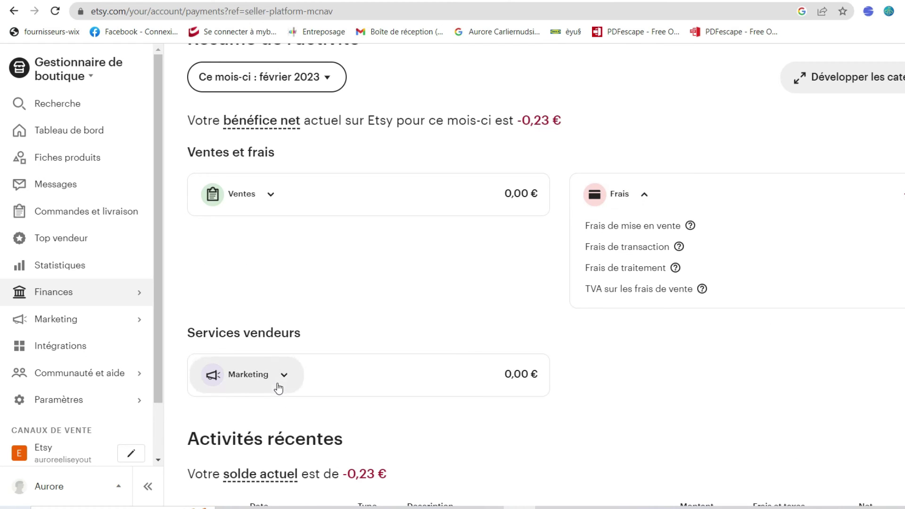
pyautogui.click(279, 380)
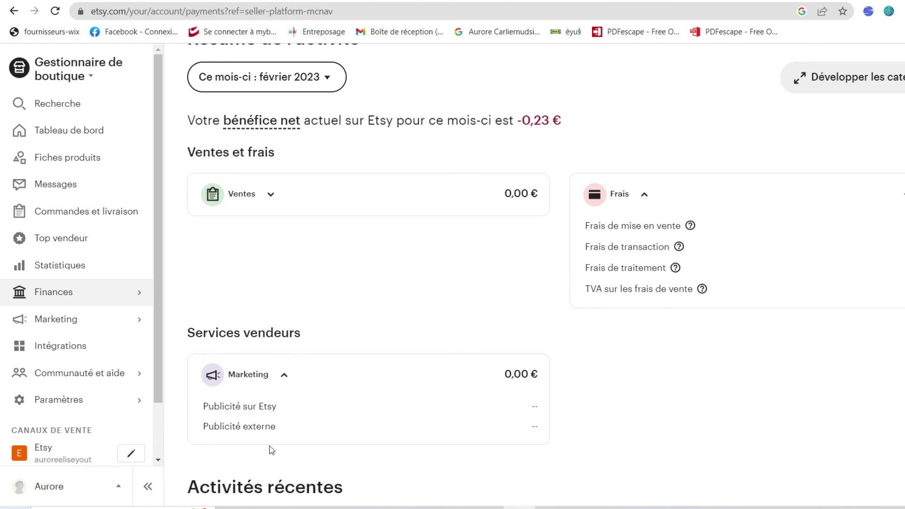
pyautogui.click(269, 195)
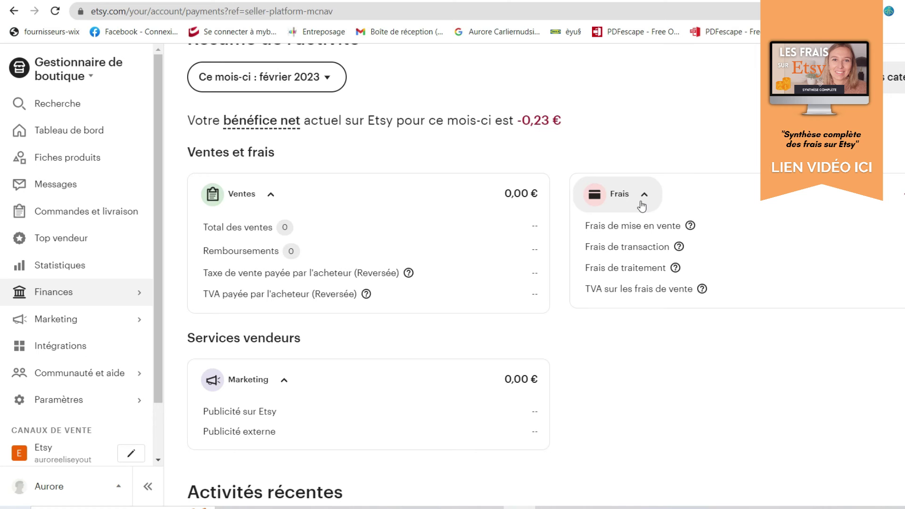
pyautogui.scroll(2, 641, 202)
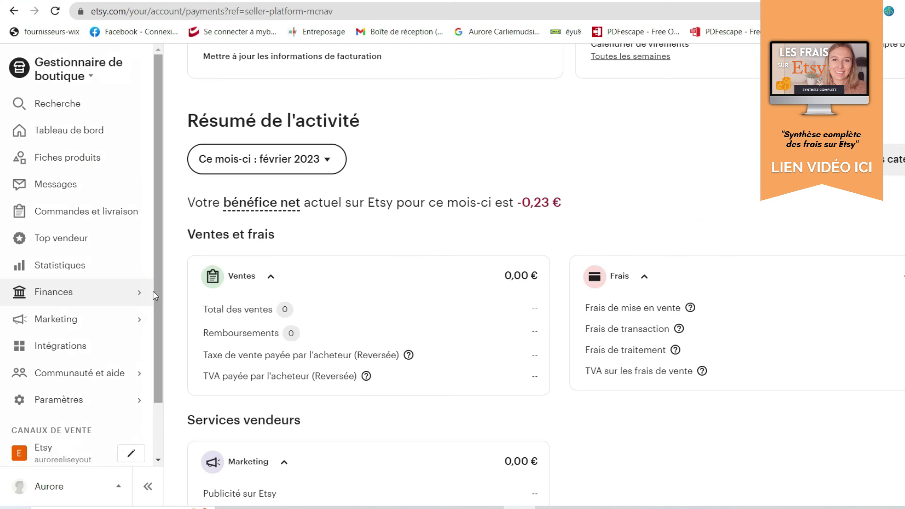
pyautogui.click(145, 292)
# Open Paramètres de paiement on the Modes de paiement tab to view bank details and accepted payment methods.
pyautogui.click(95, 156)
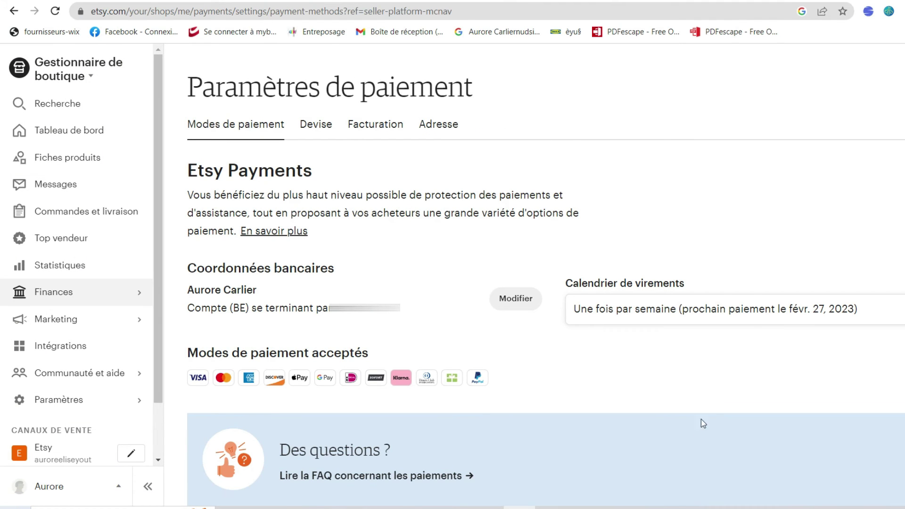
pyautogui.click(220, 140)
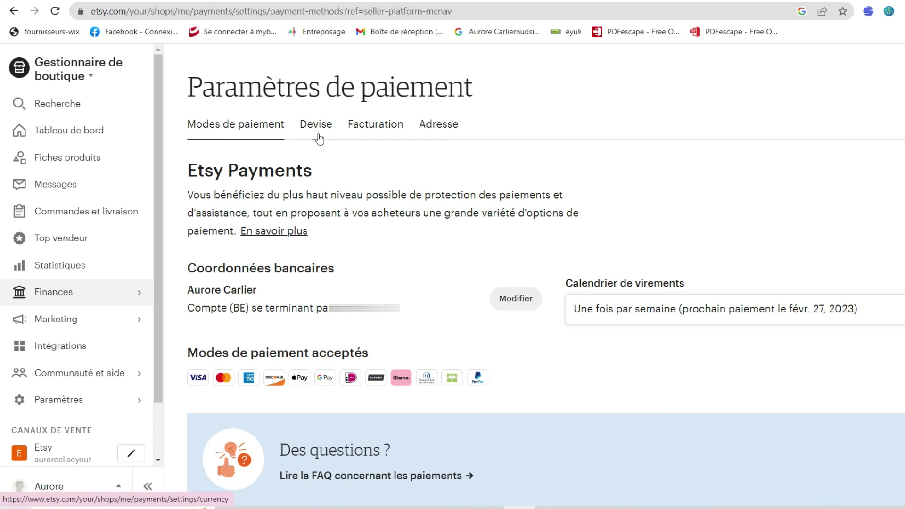
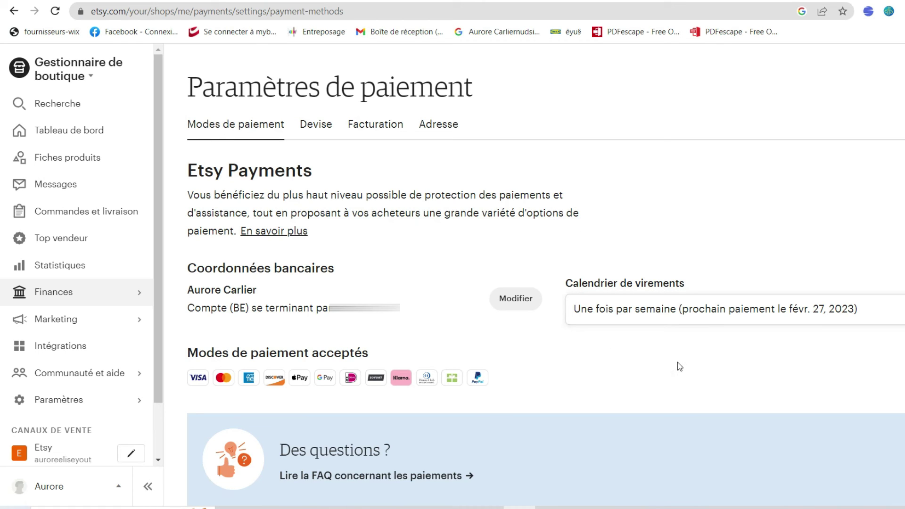
# Expand Finances in the sidebar, then show the Communauté et aide links (Teams, Forums, Aide Etsy).
pyautogui.click(136, 292)
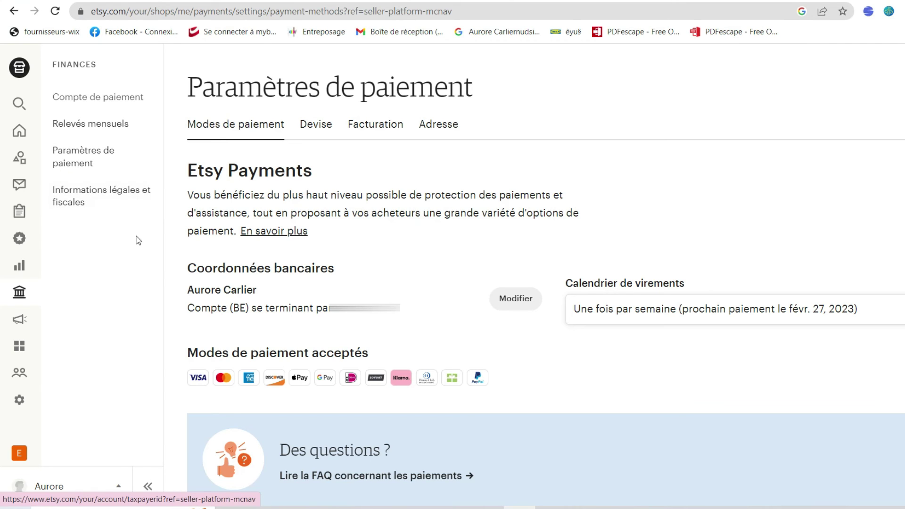
pyautogui.moveTo(26, 327)
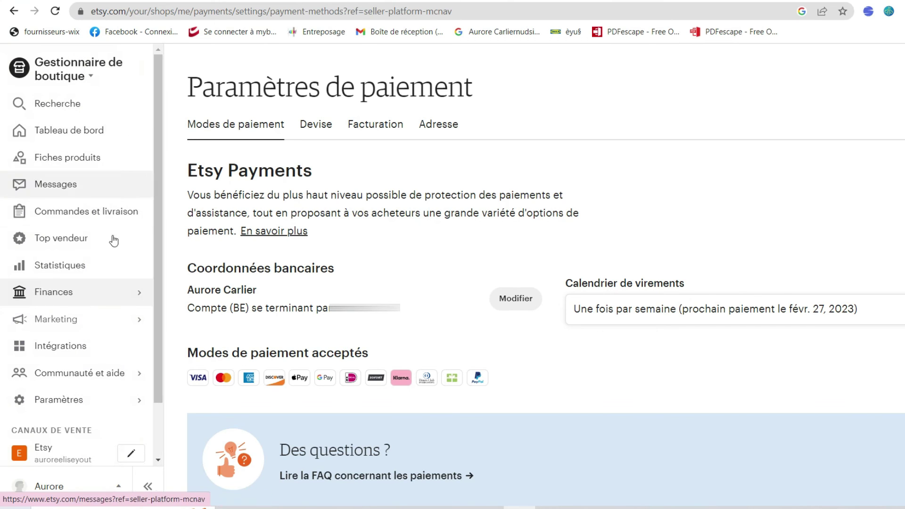
pyautogui.moveTo(125, 324)
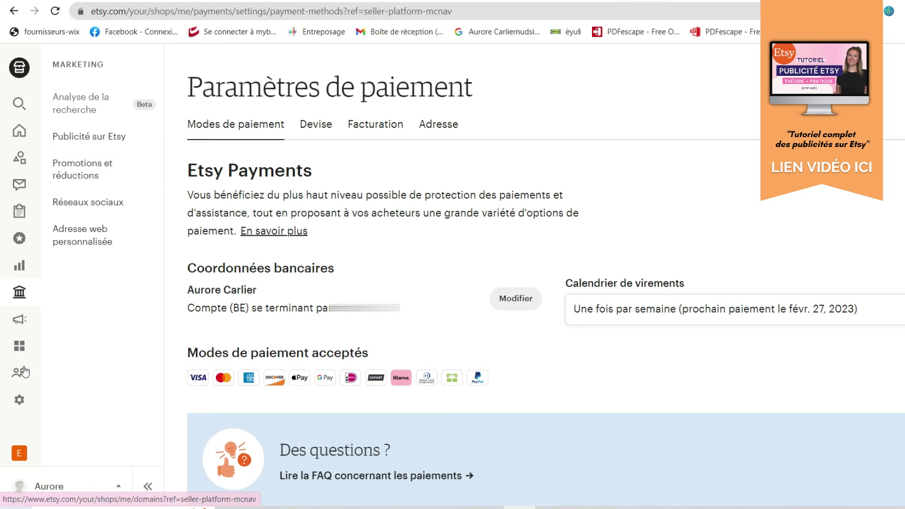
pyautogui.moveTo(14, 377)
pyautogui.click(56, 381)
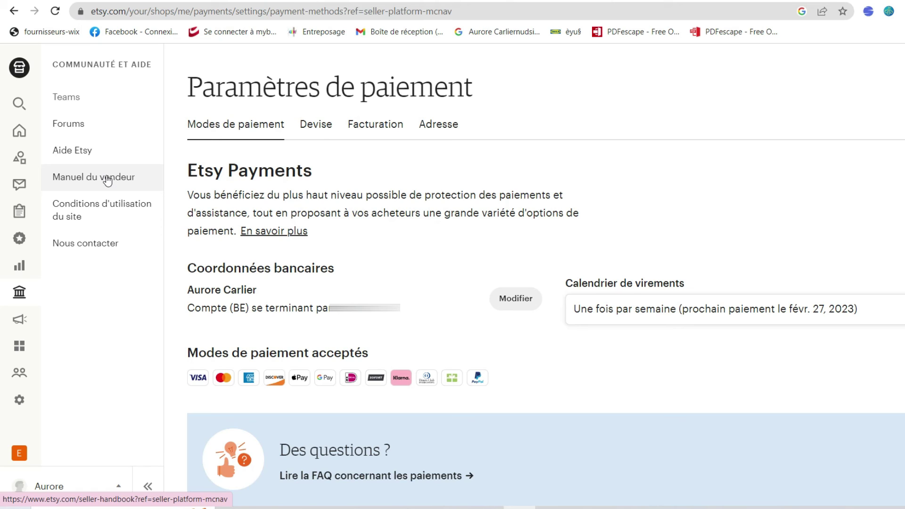
# Browse the Vendre sur Etsy help topics via Nous contacter, then expand Paramètres in Shop Manager.
pyautogui.click(104, 251)
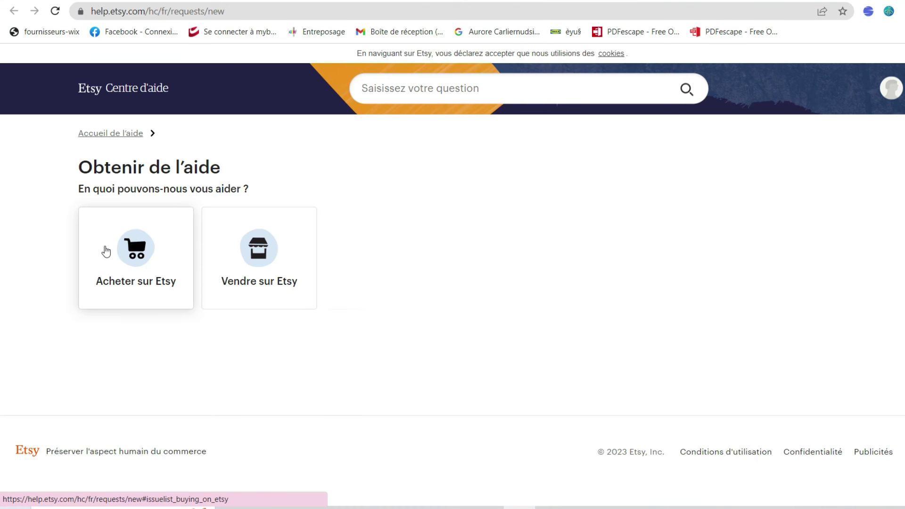
pyautogui.click(280, 242)
pyautogui.scroll(-3, 264, 165)
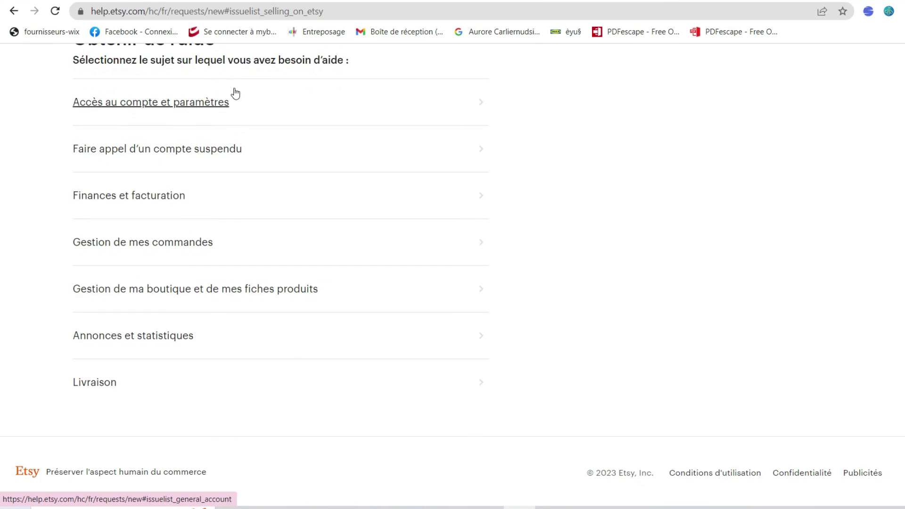
pyautogui.scroll(3, 240, 404)
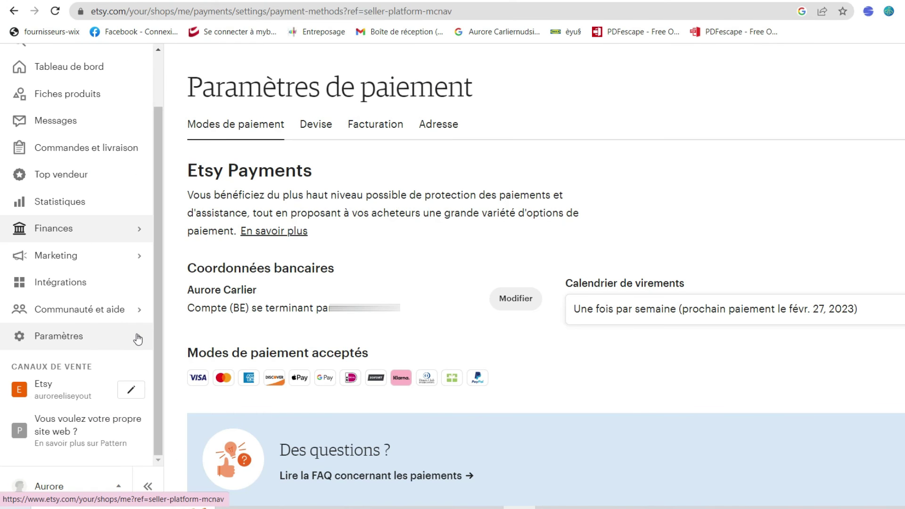
pyautogui.click(136, 335)
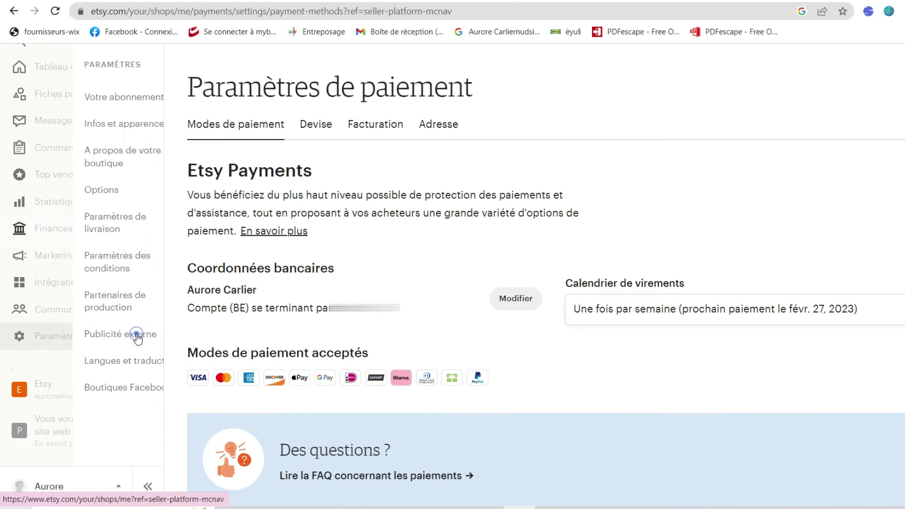
# Open the Infos et apparence settings and click into the empty Message de bienvenue field.
pyautogui.click(85, 125)
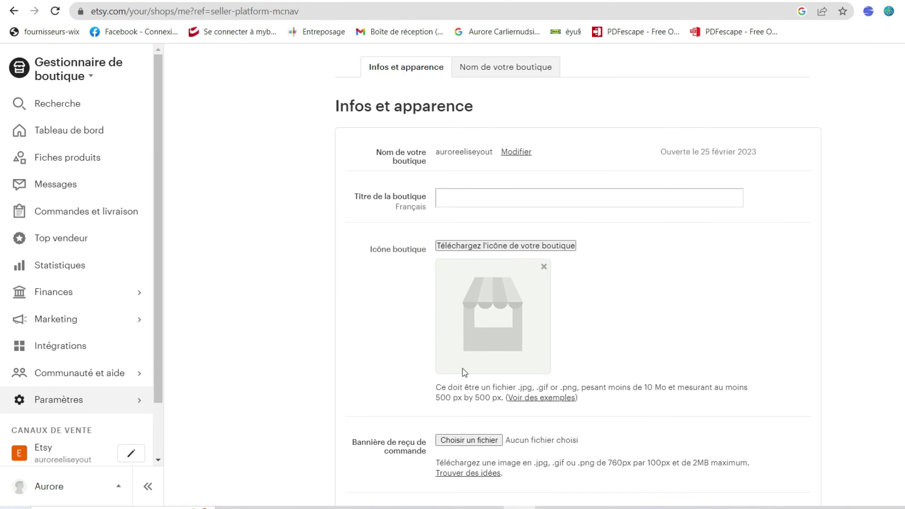
pyautogui.scroll(-2, 587, 248)
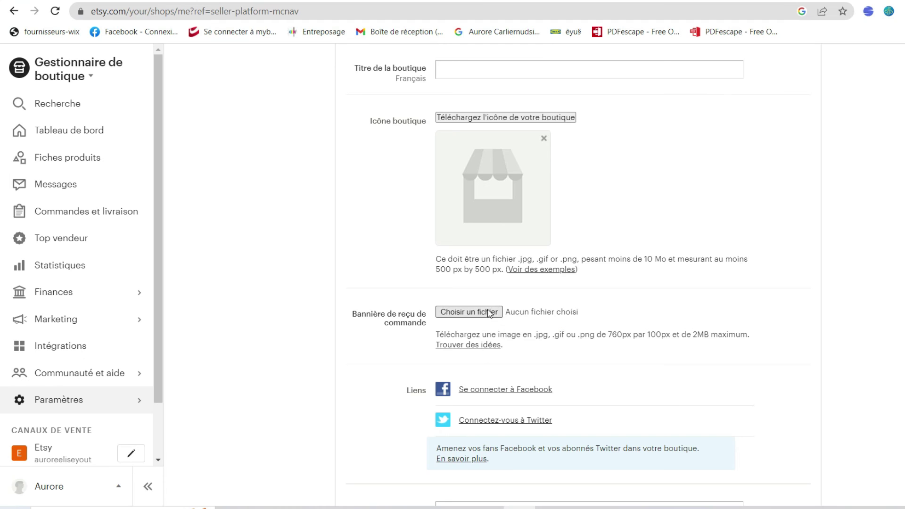
pyautogui.scroll(-4, 424, 264)
pyautogui.scroll(-1, 405, 241)
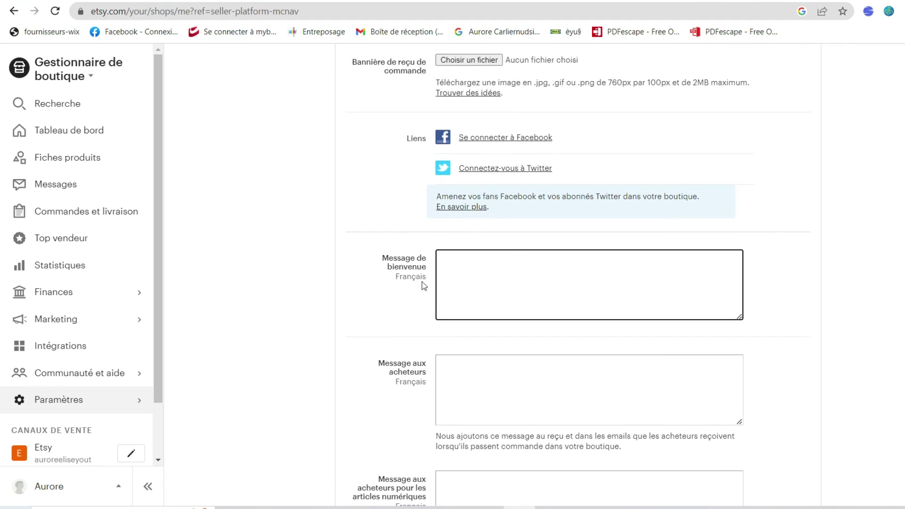
pyautogui.click(528, 274)
# Go to the À propos de votre boutique settings under Paramètres.
pyautogui.scroll(-3, 519, 276)
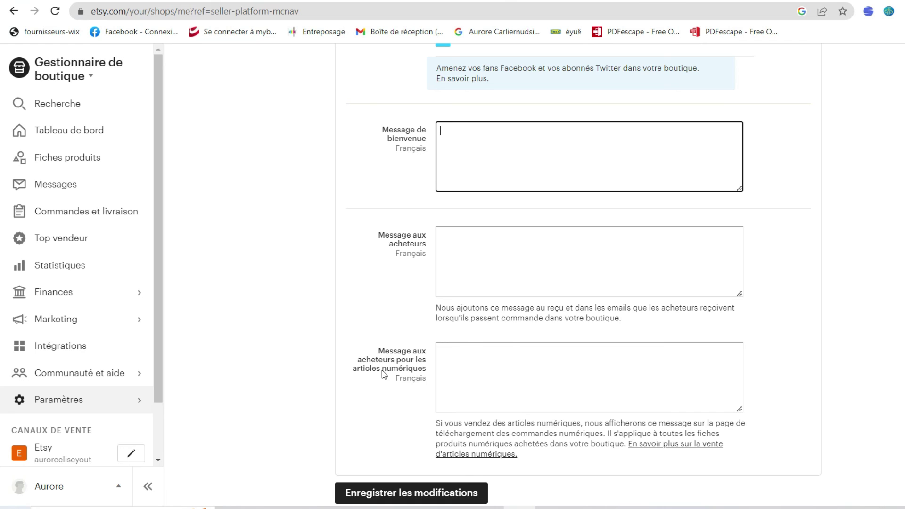
pyautogui.click(134, 391)
pyautogui.click(86, 163)
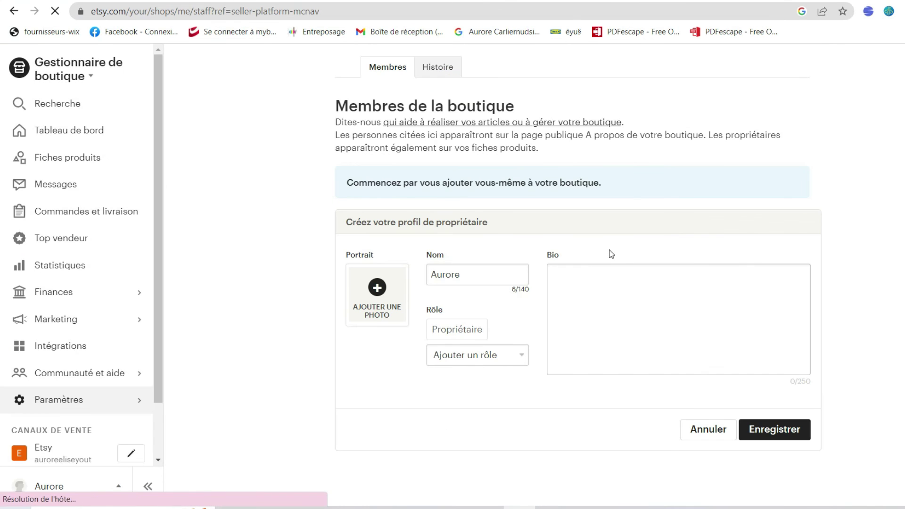
# Review the Membres de la boutique owner profile, then switch to the Histoire tab.
pyautogui.scroll(-2, 764, 208)
pyautogui.scroll(2, 786, 201)
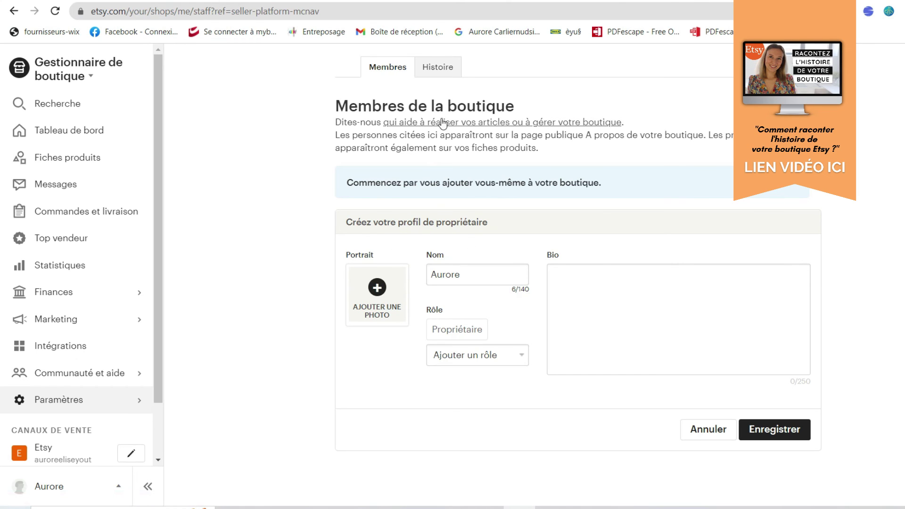
pyautogui.click(451, 62)
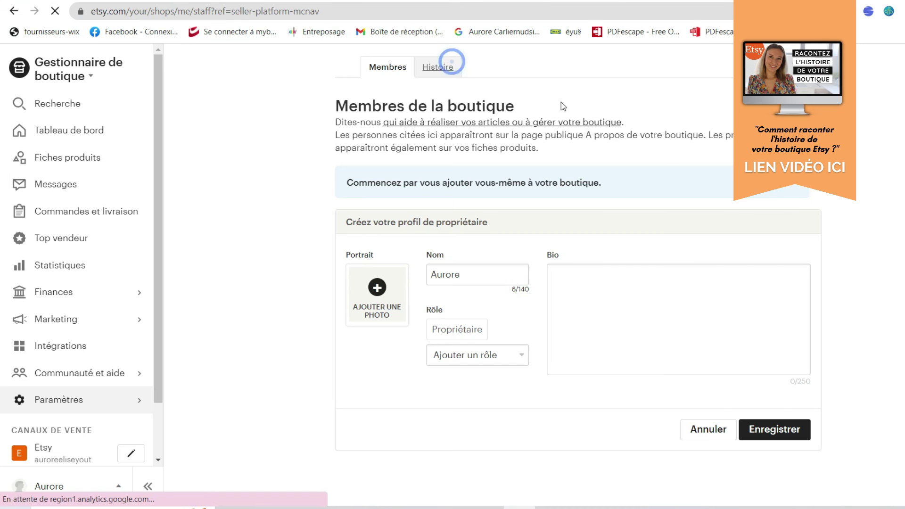
# Look over the Histoire shop video section, then go to Paramètres > Options.
pyautogui.scroll(-10, 595, 200)
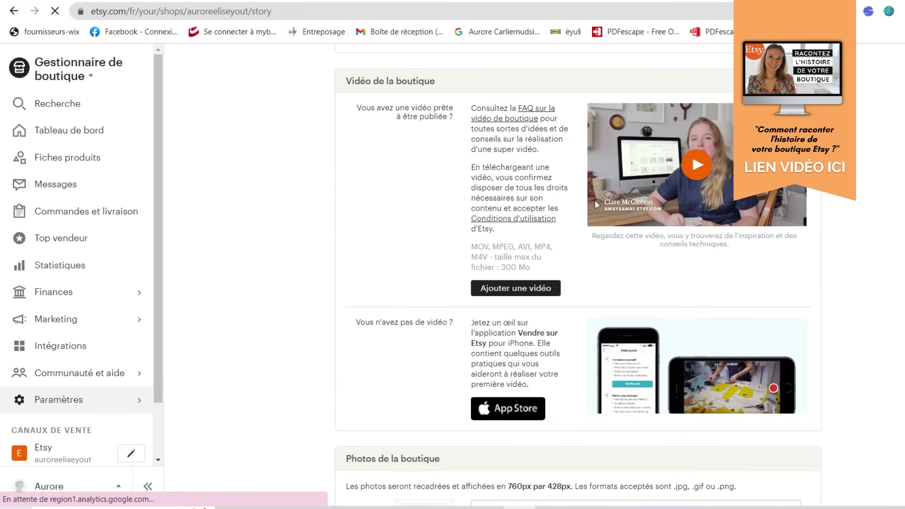
pyautogui.scroll(-7, 585, 337)
pyautogui.scroll(10, 589, 342)
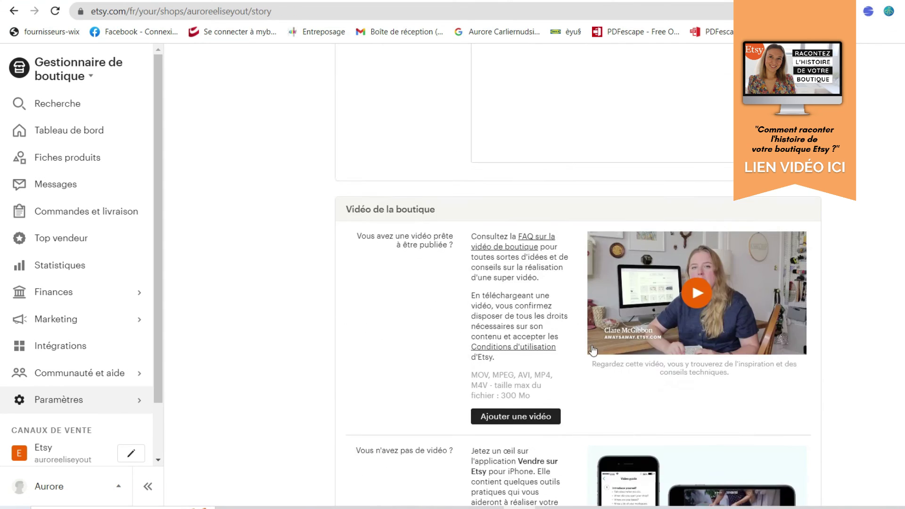
pyautogui.click(115, 394)
pyautogui.click(73, 190)
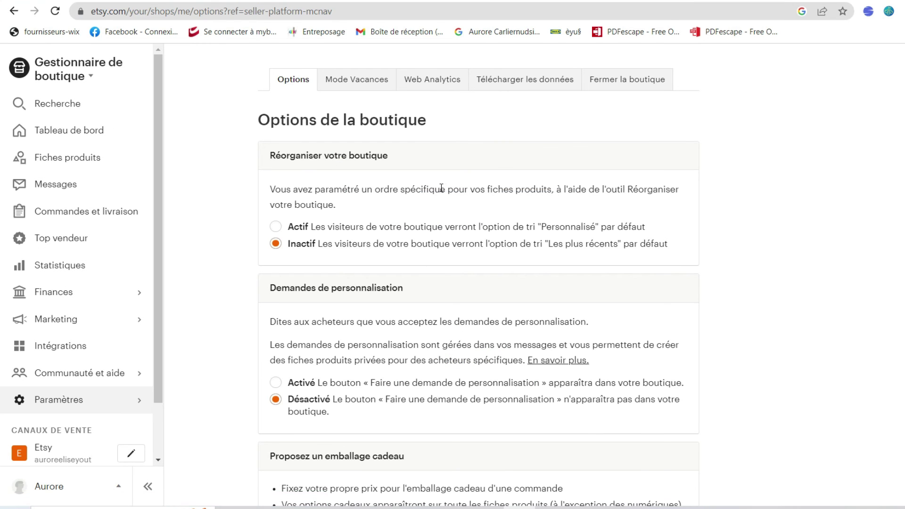
# Review the Options tab: Réorganiser, personnalisation, gift wrap off, gift messages on, translation on.
pyautogui.scroll(-3, 410, 146)
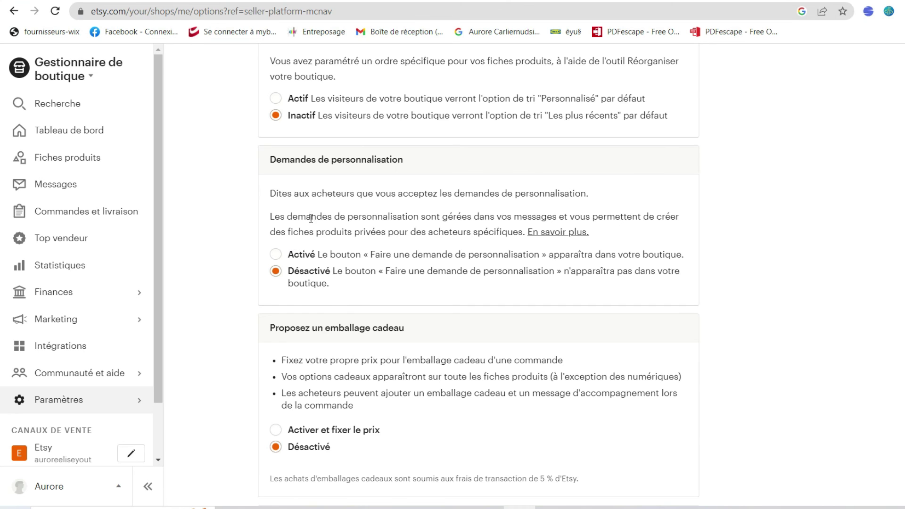
pyautogui.scroll(-1, 438, 316)
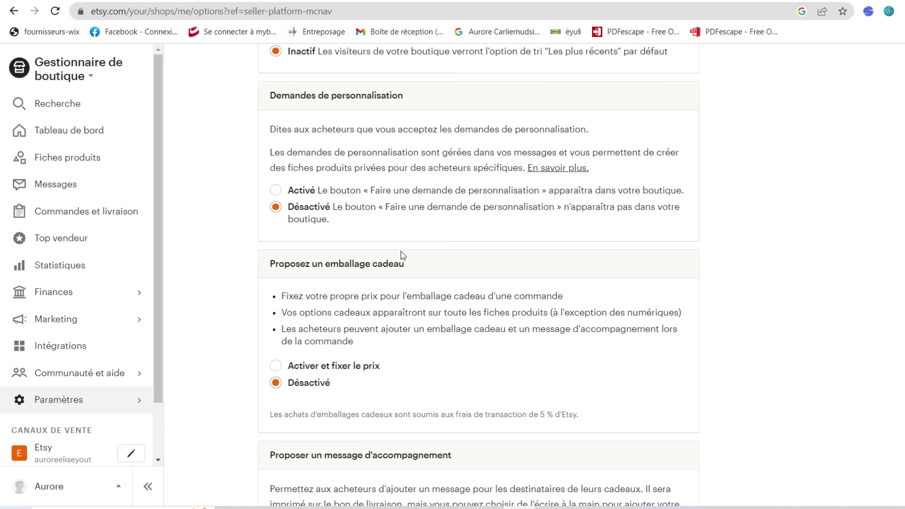
pyautogui.scroll(-5, 401, 254)
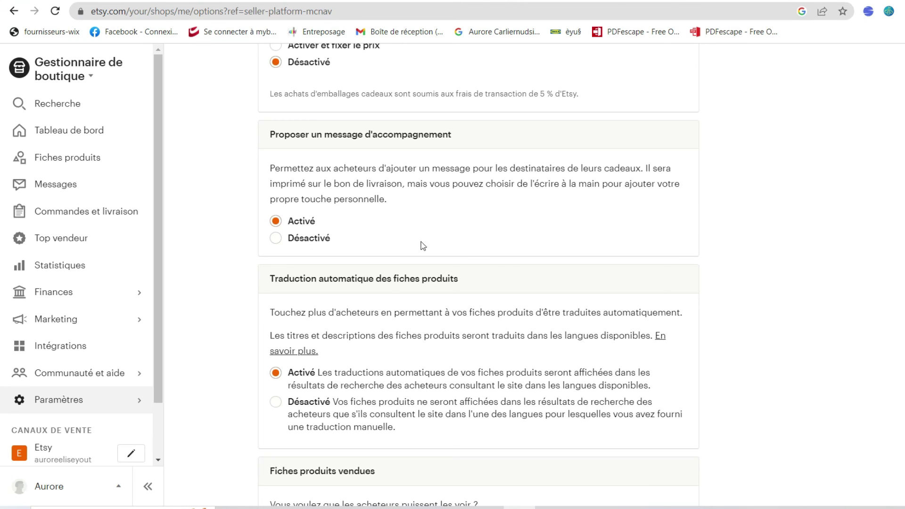
pyautogui.scroll(-2, 453, 233)
pyautogui.scroll(-1, 453, 233)
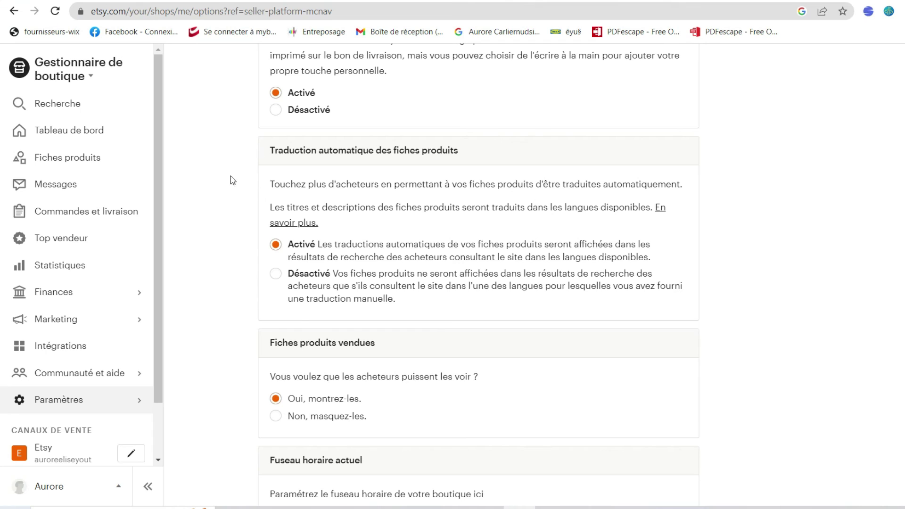